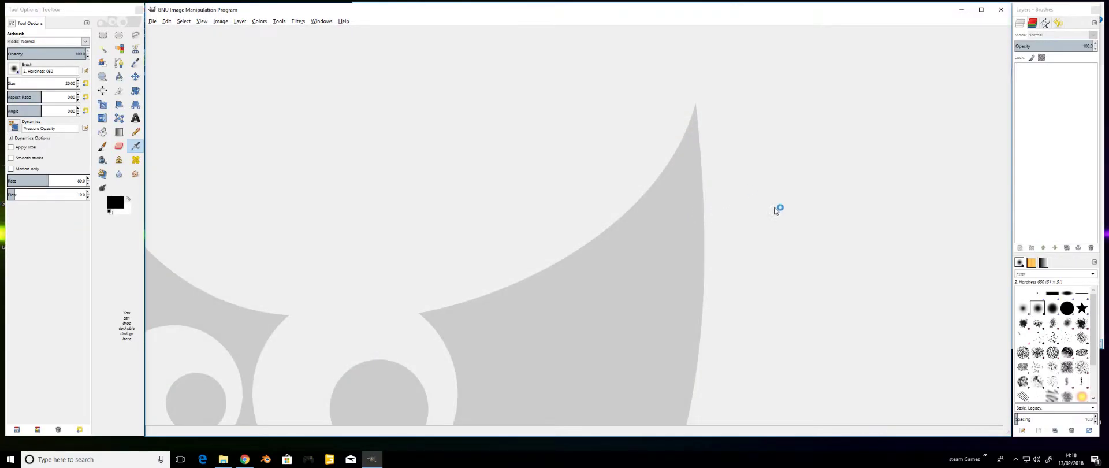
Open the image bmw.dds from the recently used files.
{"action": "left_click", "coordinate": [153, 21]}
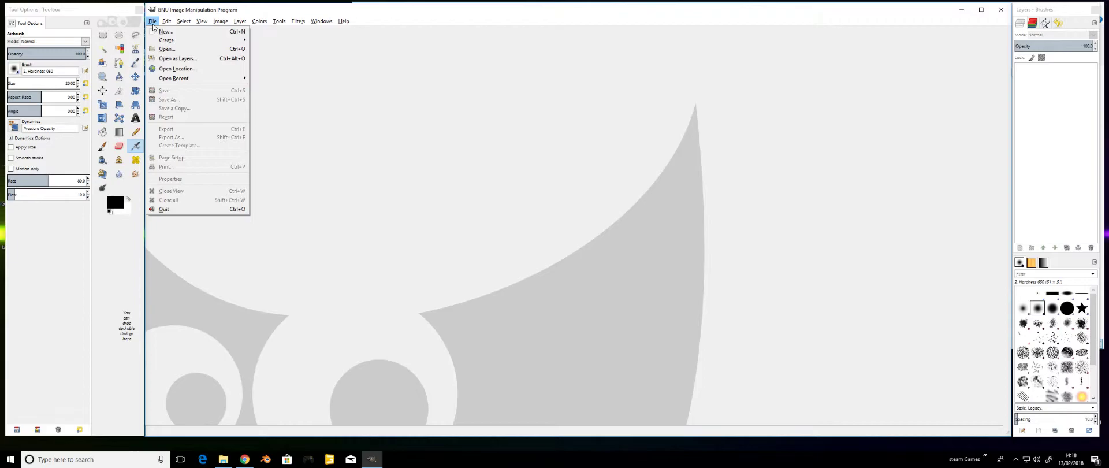
{"action": "left_click", "coordinate": [167, 49]}
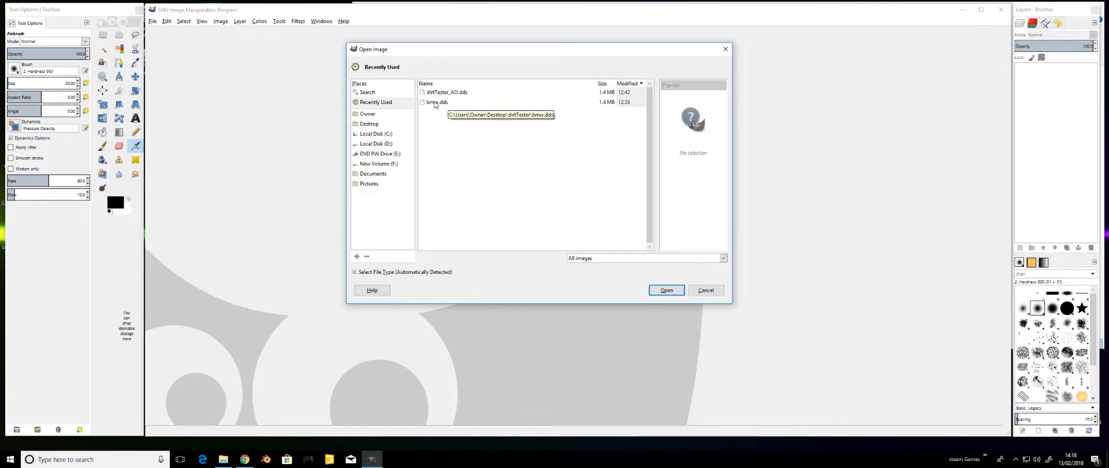
{"action": "double_click", "coordinate": [437, 102]}
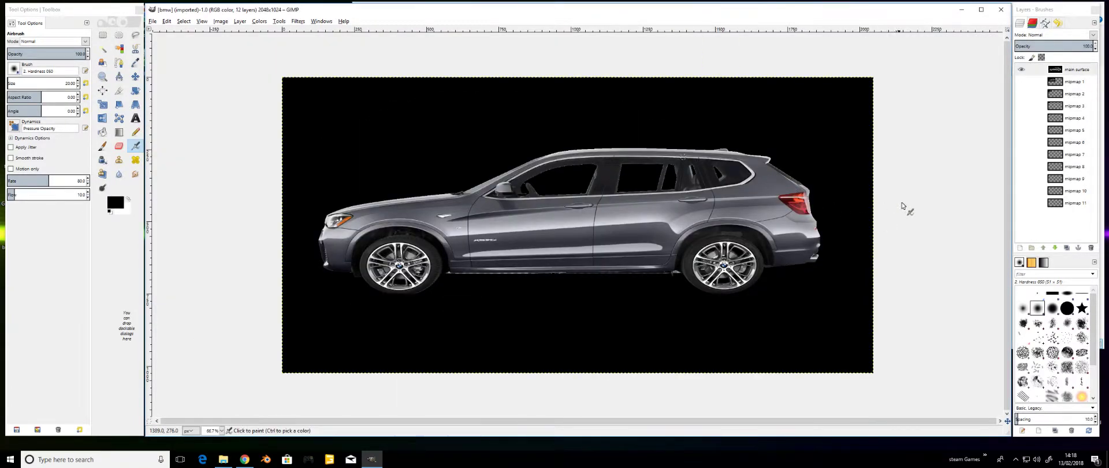
Delete all the mipmap layers of the car image, from mipmap 11 up to mipmap 1, keeping only the main surface layer.
{"action": "right_click", "coordinate": [1064, 206]}
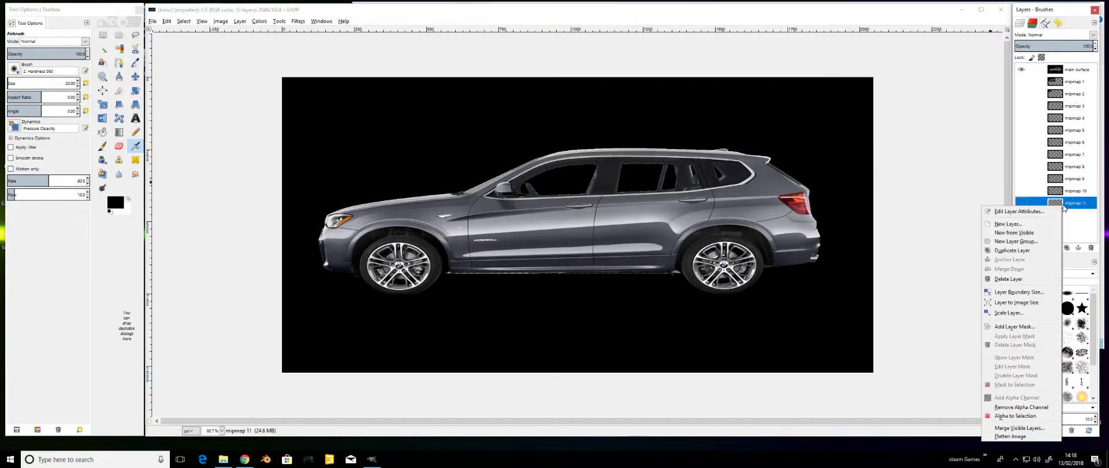
{"action": "left_click", "coordinate": [1010, 280]}
{"action": "right_click", "coordinate": [1063, 192]}
{"action": "left_click", "coordinate": [1010, 263]}
{"action": "right_click", "coordinate": [1062, 182]}
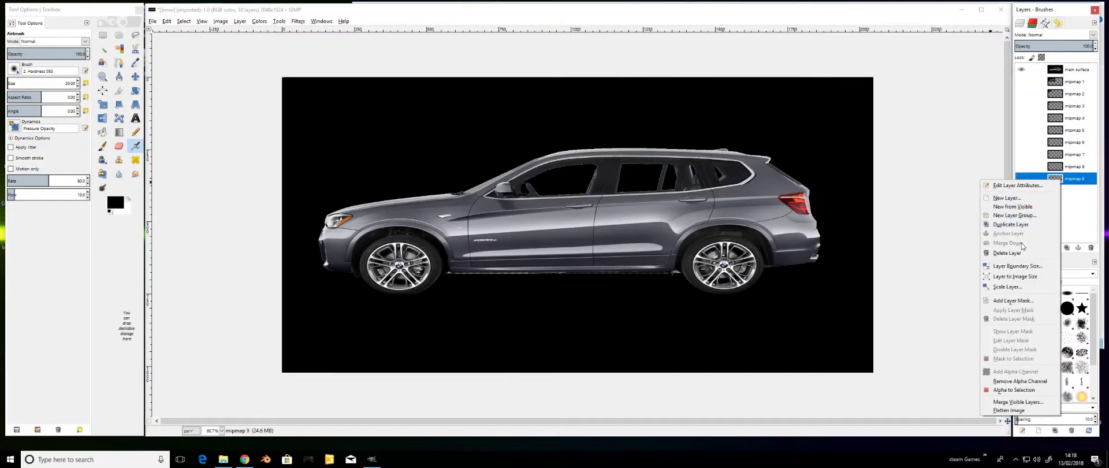
{"action": "left_click", "coordinate": [1024, 246]}
{"action": "right_click", "coordinate": [1065, 171]}
{"action": "left_click", "coordinate": [1025, 241]}
{"action": "right_click", "coordinate": [1065, 155]}
{"action": "left_click", "coordinate": [1019, 227]}
{"action": "right_click", "coordinate": [1069, 144]}
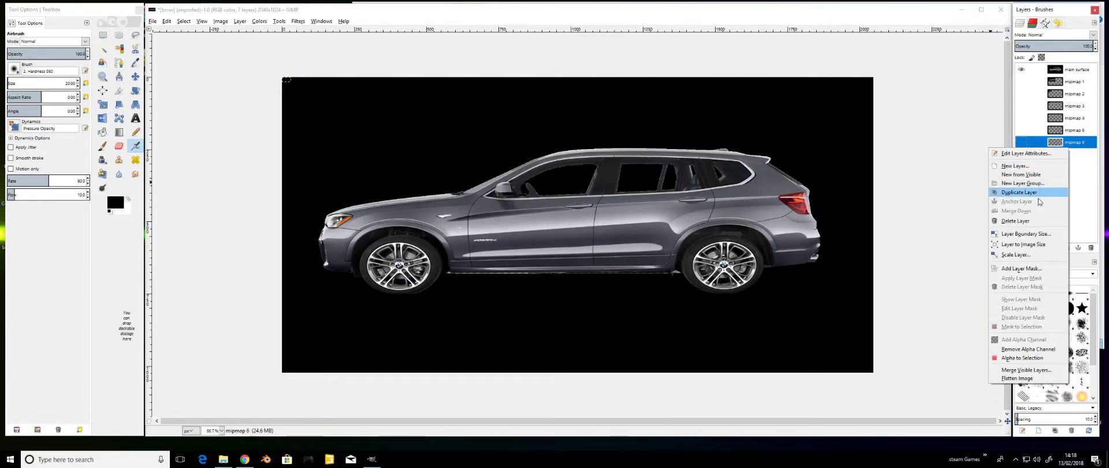
{"action": "left_click", "coordinate": [1020, 220]}
{"action": "right_click", "coordinate": [1065, 132]}
{"action": "left_click", "coordinate": [1022, 207]}
{"action": "right_click", "coordinate": [1066, 117]}
{"action": "left_click", "coordinate": [1034, 193]}
{"action": "right_click", "coordinate": [1068, 109]}
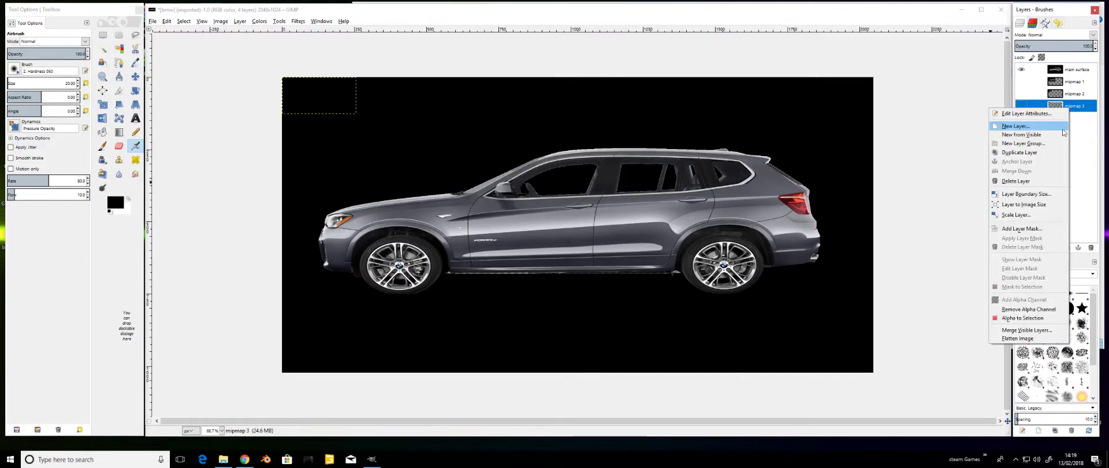
{"action": "left_click", "coordinate": [1029, 176]}
{"action": "right_click", "coordinate": [1068, 93]}
{"action": "left_click", "coordinate": [1031, 165]}
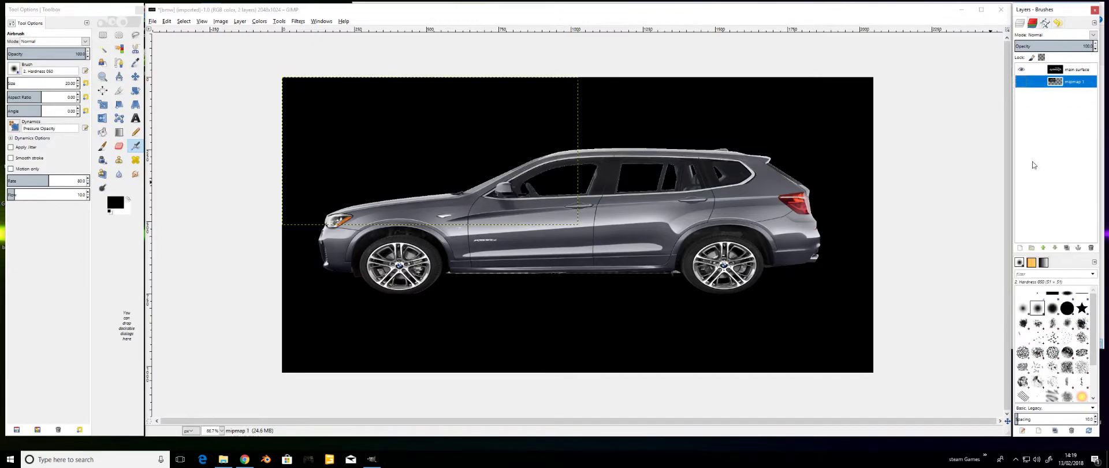
{"action": "right_click", "coordinate": [1070, 88]}
{"action": "left_click", "coordinate": [1029, 160]}
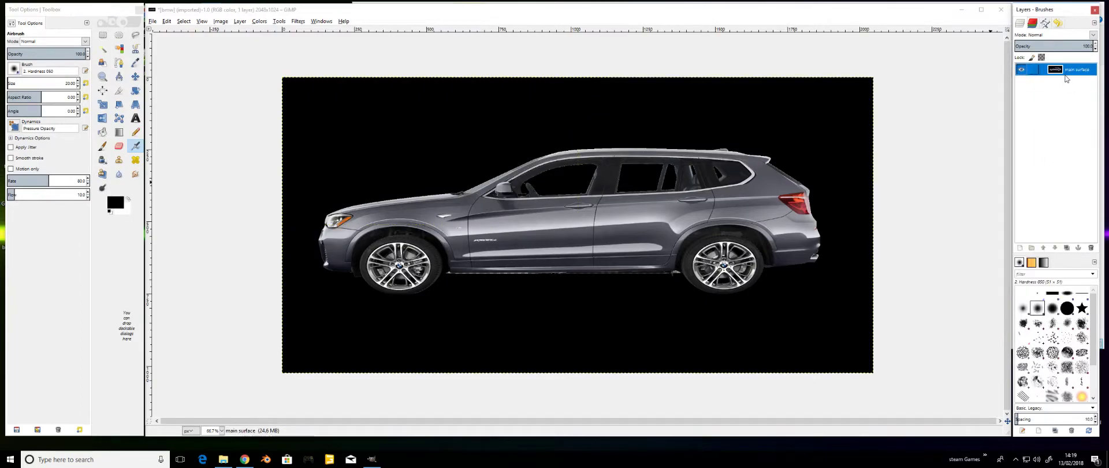
Duplicate the main surface layer, renaming the original blue and the copy red.
{"action": "left_click", "coordinate": [1067, 248]}
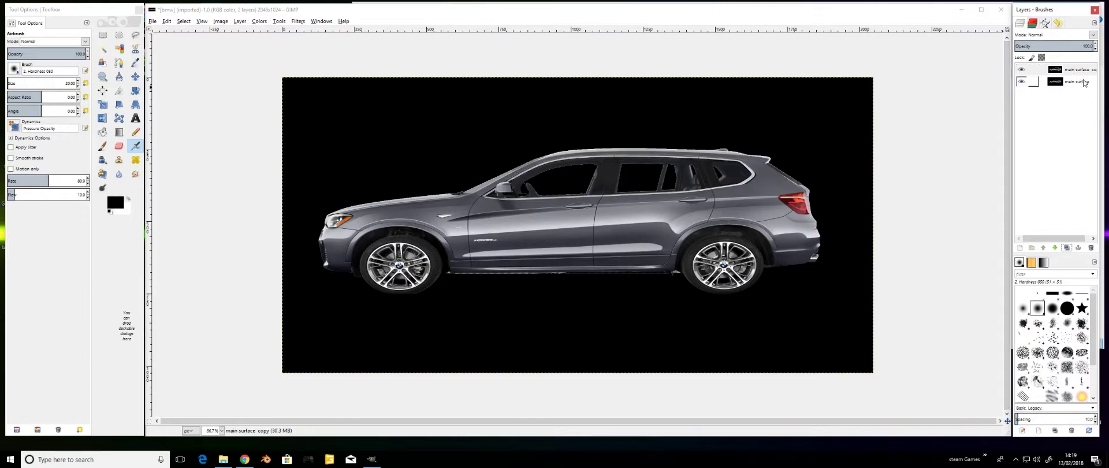
{"action": "double_click", "coordinate": [1077, 82]}
{"action": "type", "text": "blue"}
{"action": "key", "text": "Return"}
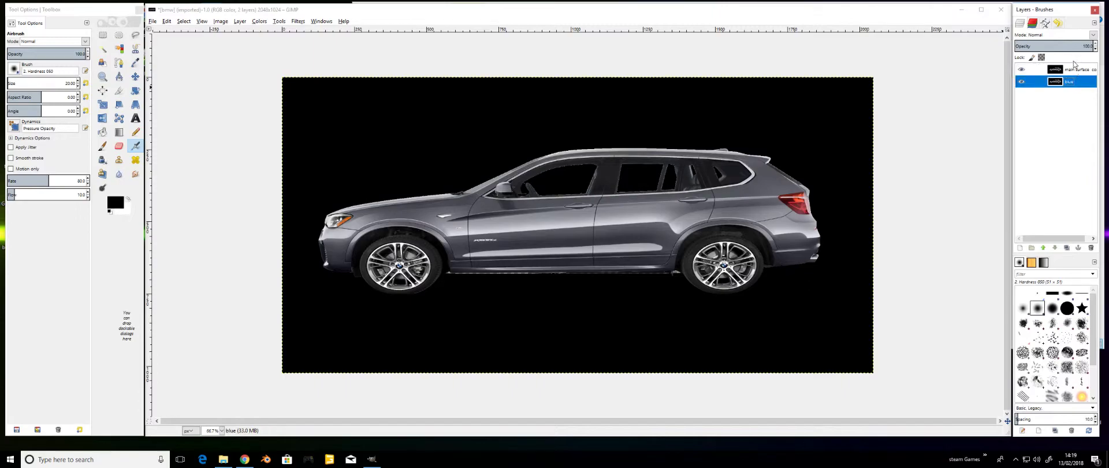
{"action": "double_click", "coordinate": [1076, 69]}
{"action": "type", "text": "r"}
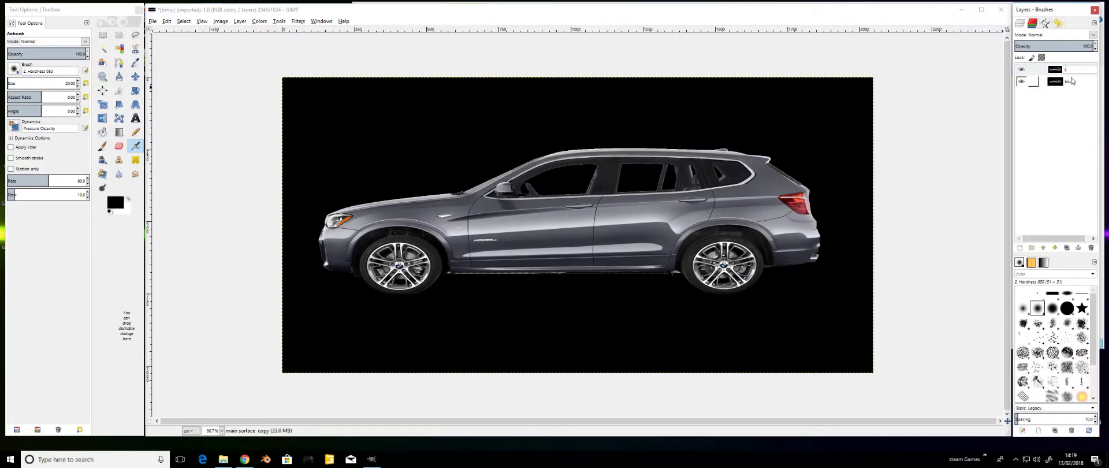
{"action": "type", "text": "ed"}
{"action": "key", "text": "Return"}
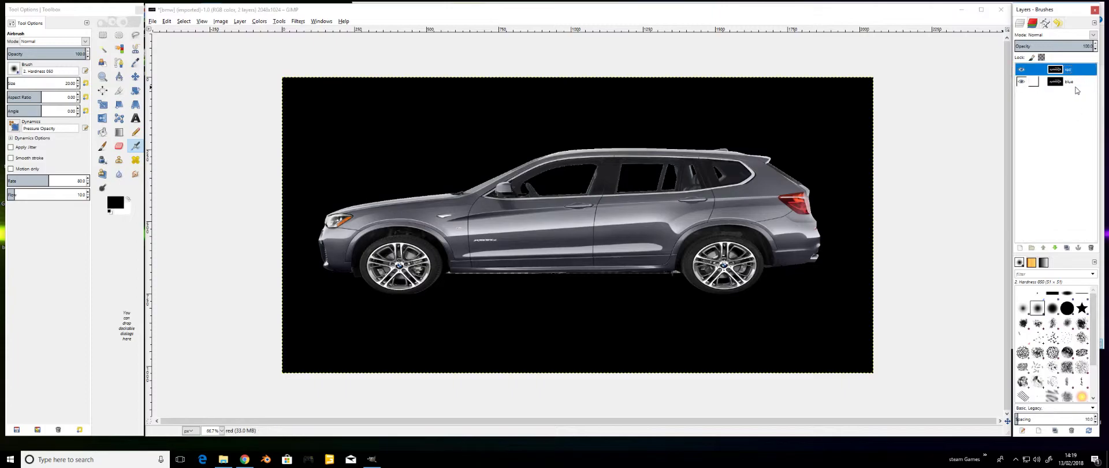
Open dirtTester_AO.dds as layers in the current image.
{"action": "left_click", "coordinate": [152, 21]}
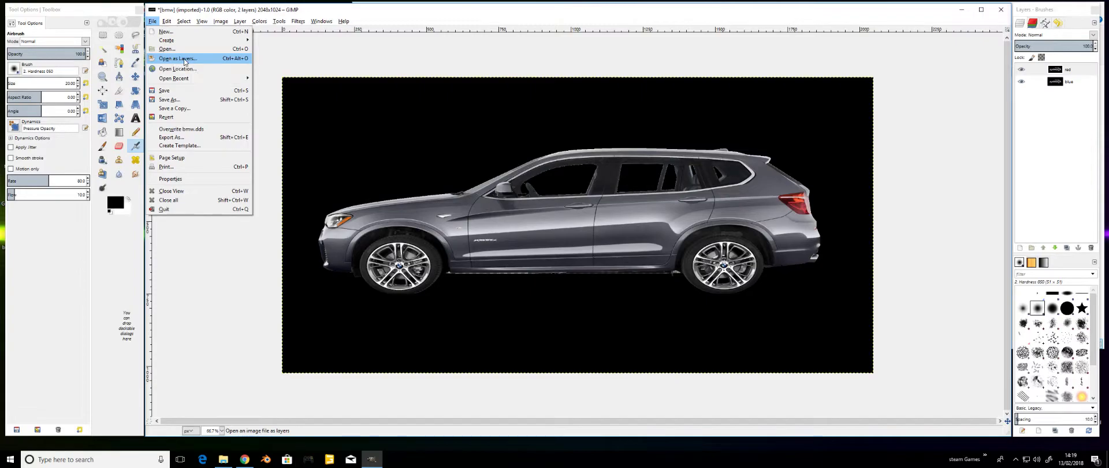
{"action": "left_click", "coordinate": [184, 59]}
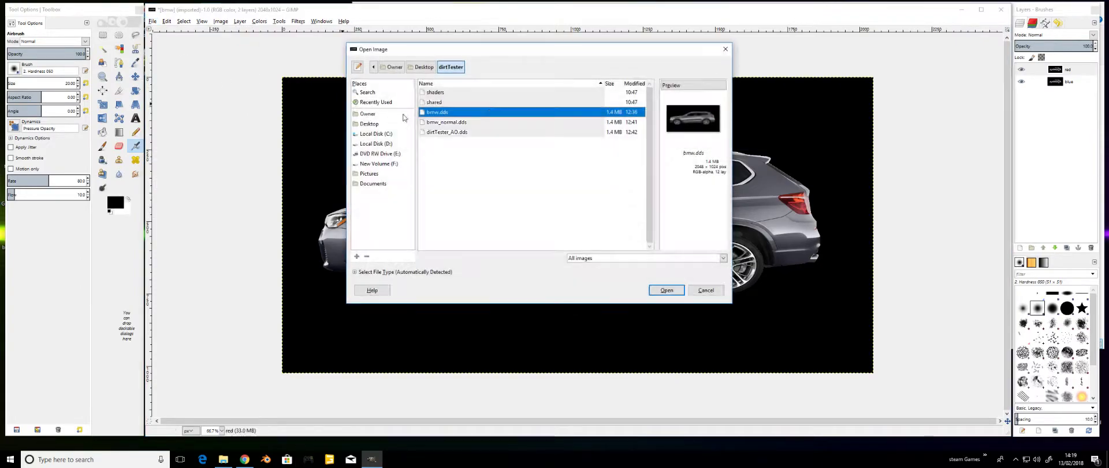
{"action": "double_click", "coordinate": [461, 133]}
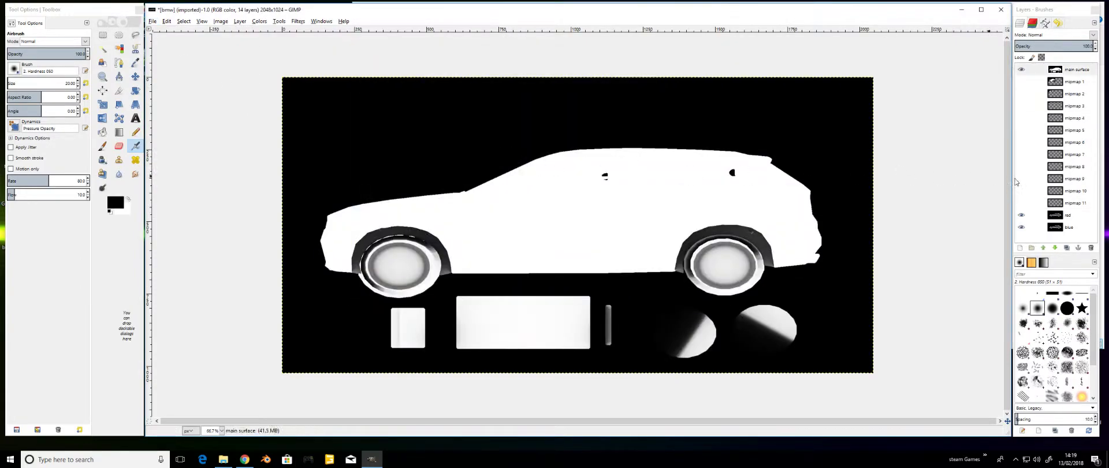
Delete the mipmap 11 to mipmap 1 layers imported with the AO texture, keeping its main surface layer above red and blue.
{"action": "right_click", "coordinate": [1067, 203]}
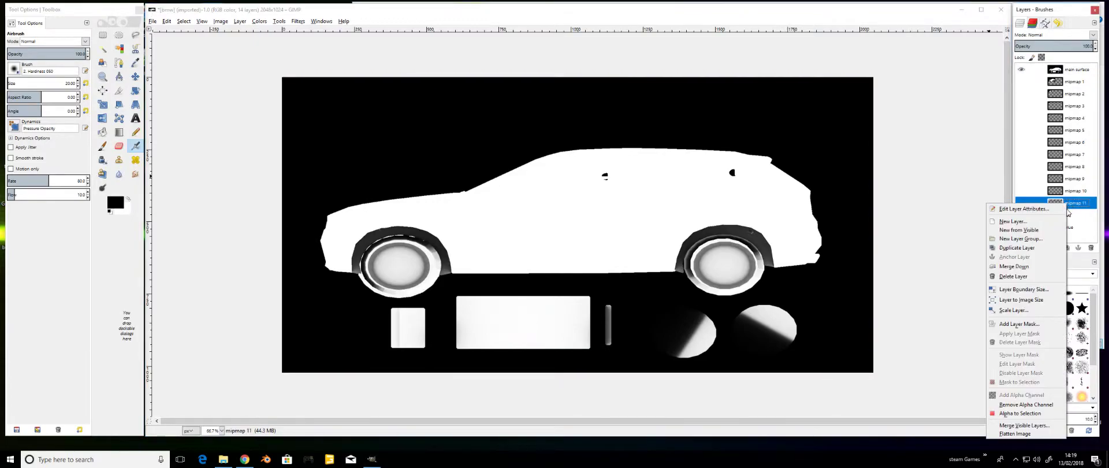
{"action": "left_click", "coordinate": [1013, 277]}
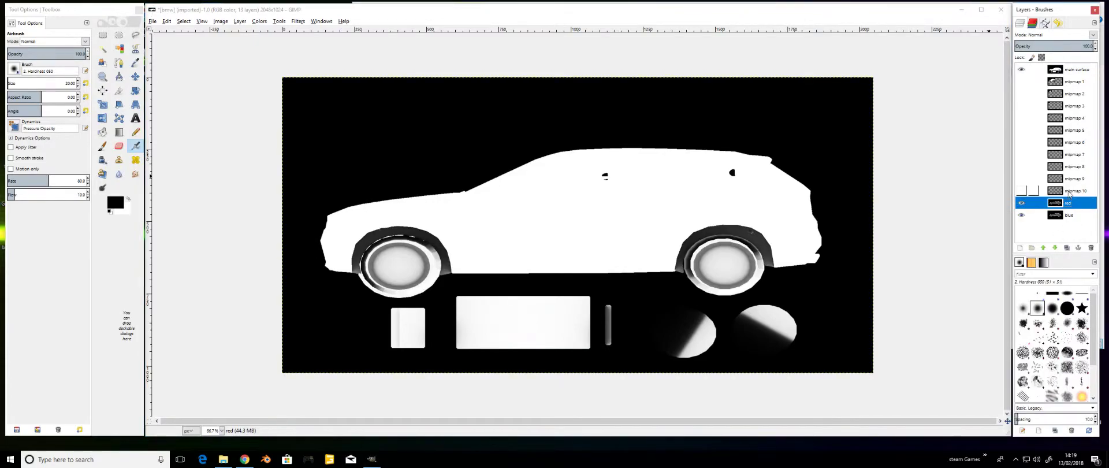
{"action": "right_click", "coordinate": [1069, 194]}
{"action": "left_click", "coordinate": [1032, 255]}
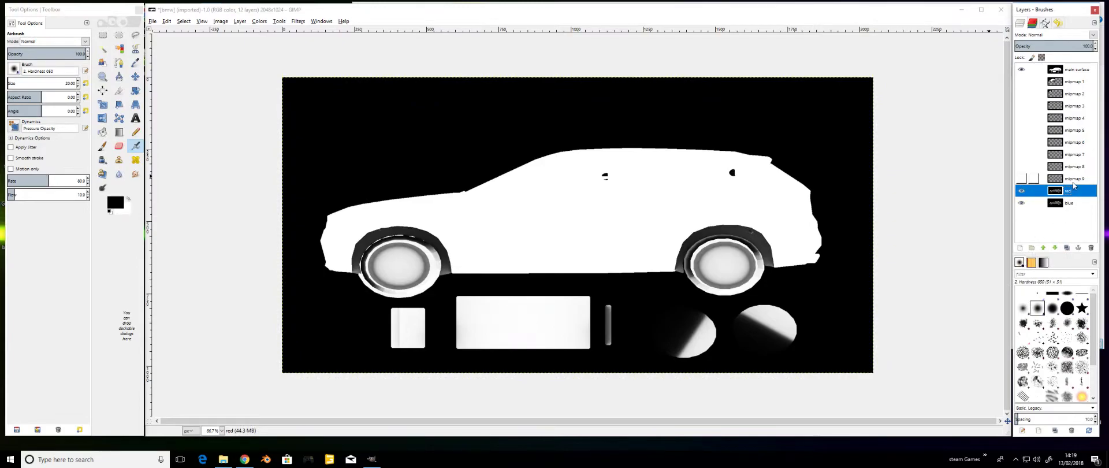
{"action": "right_click", "coordinate": [1072, 184]}
{"action": "left_click", "coordinate": [1031, 247]}
{"action": "right_click", "coordinate": [1070, 171]}
{"action": "left_click", "coordinate": [1025, 239]}
{"action": "right_click", "coordinate": [1067, 154]}
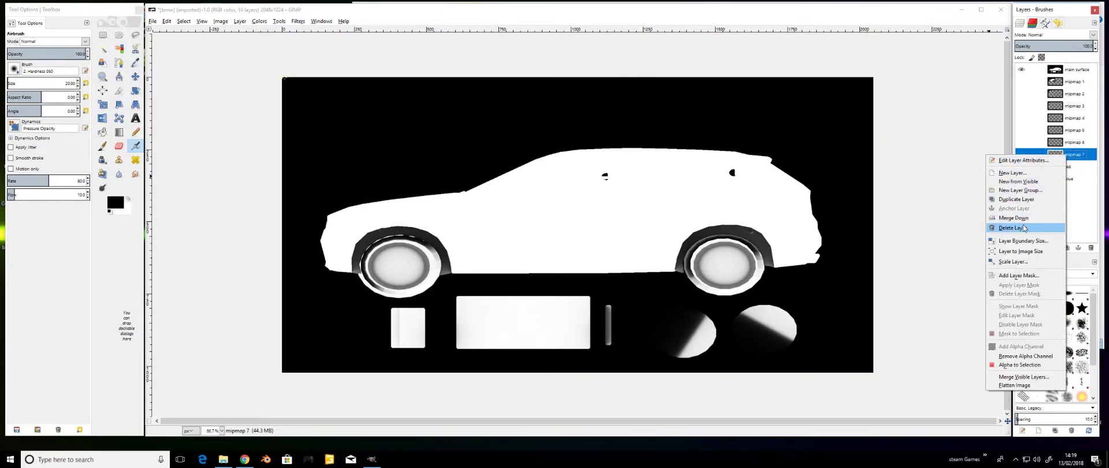
{"action": "left_click", "coordinate": [1024, 228]}
{"action": "right_click", "coordinate": [1067, 142]}
{"action": "left_click", "coordinate": [1025, 215]}
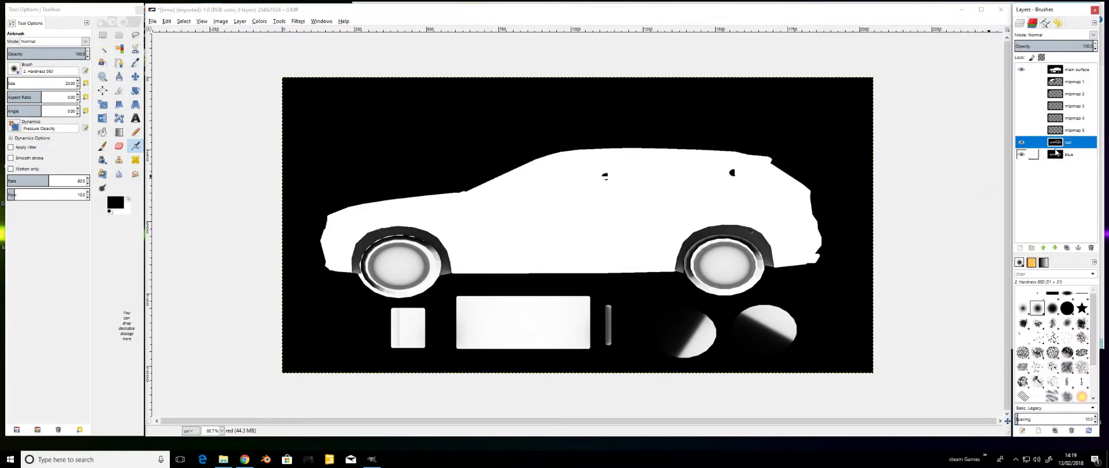
{"action": "right_click", "coordinate": [1067, 128]}
{"action": "left_click", "coordinate": [1025, 203]}
{"action": "right_click", "coordinate": [1068, 119]}
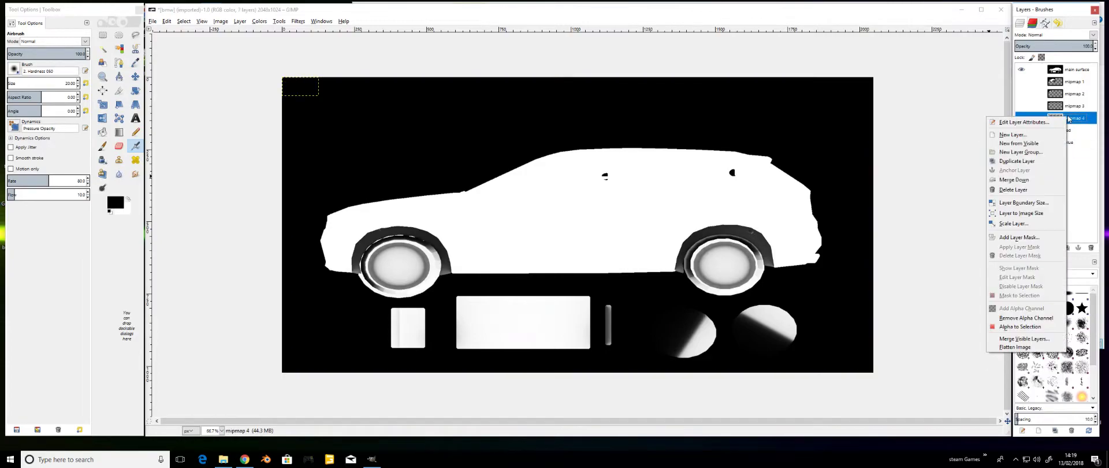
{"action": "left_click", "coordinate": [1014, 190]}
{"action": "right_click", "coordinate": [1069, 108]}
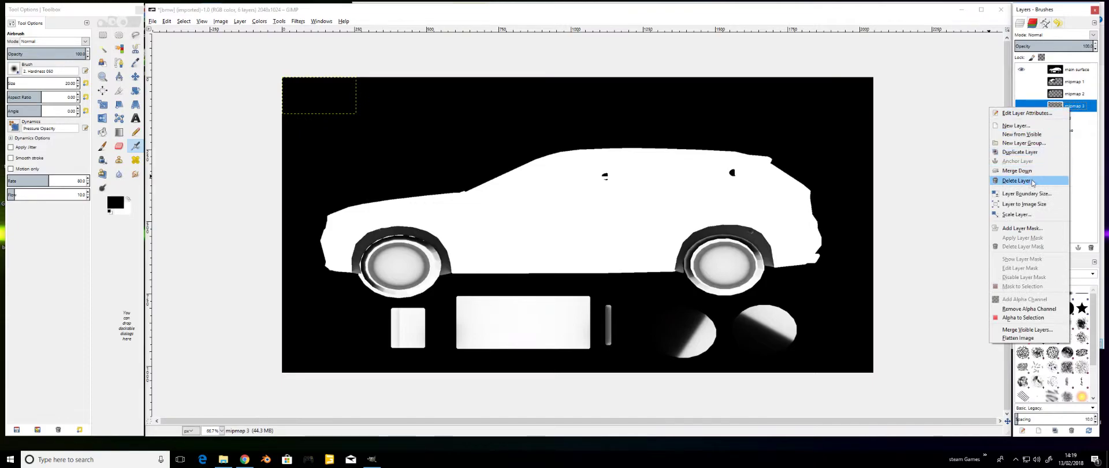
{"action": "left_click", "coordinate": [1033, 181]}
{"action": "right_click", "coordinate": [1067, 94]}
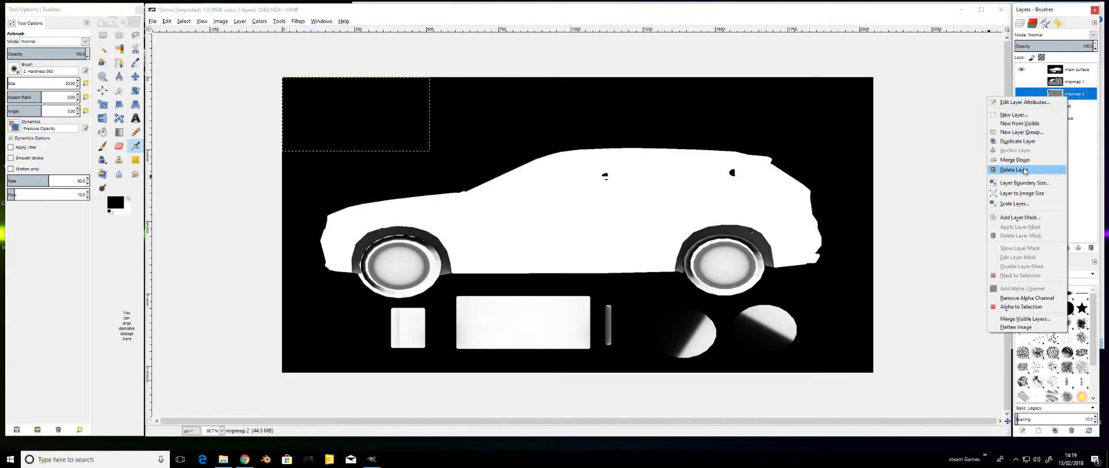
{"action": "left_click", "coordinate": [1025, 170]}
{"action": "right_click", "coordinate": [1068, 82]}
{"action": "left_click", "coordinate": [1021, 154]}
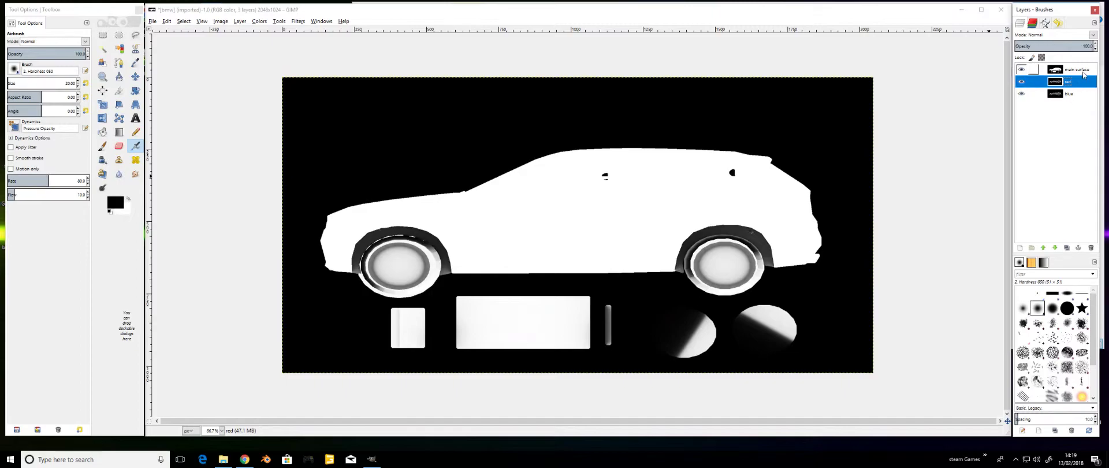
Rename the AO texture's main surface layer to green.
{"action": "double_click", "coordinate": [1077, 69]}
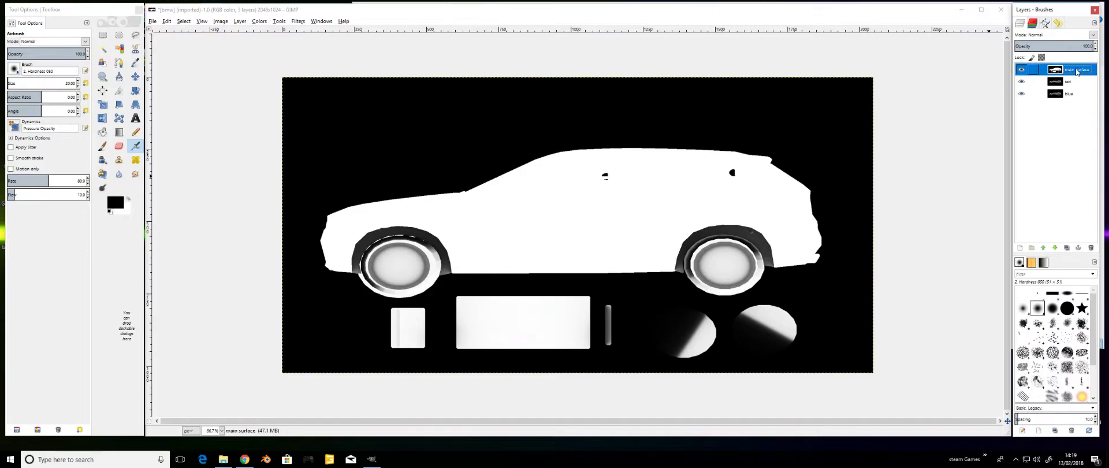
{"action": "type", "text": "a"}
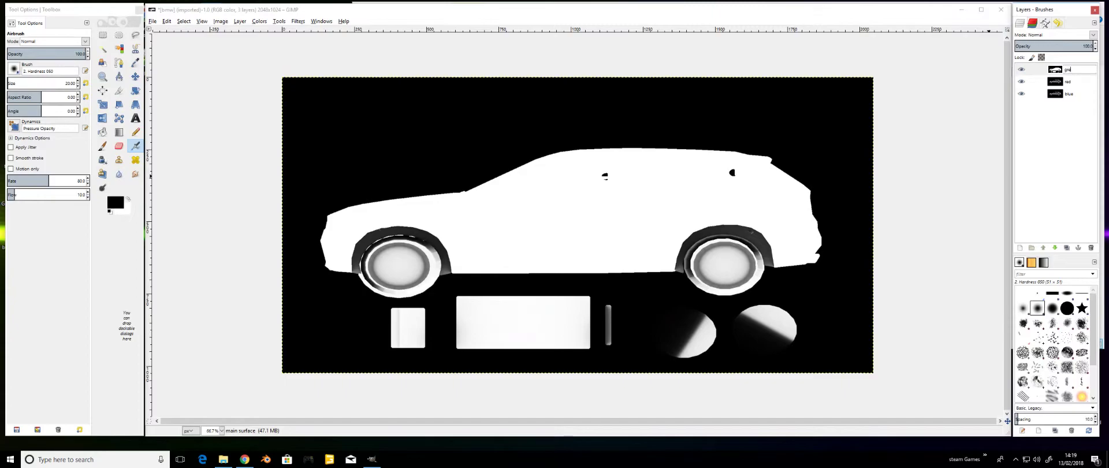
{"action": "key", "text": "Return"}
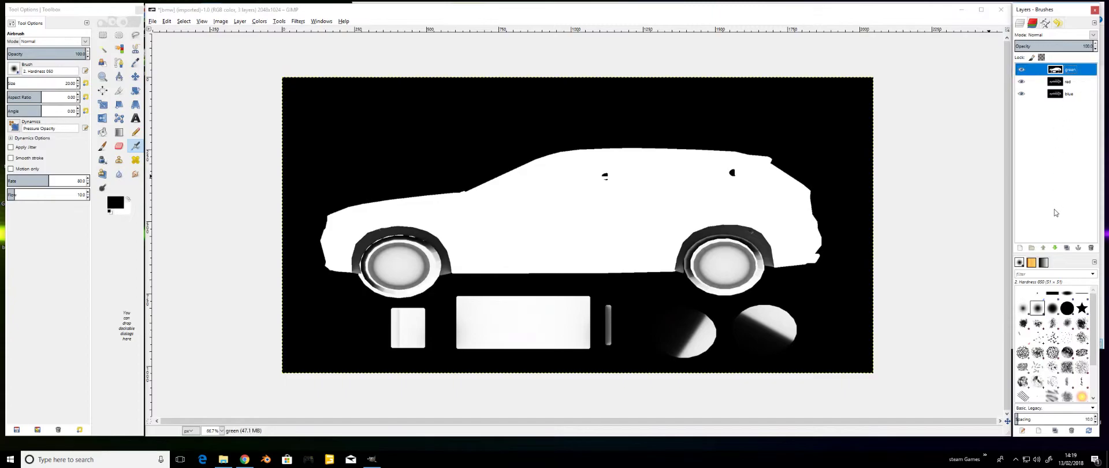
Add a 2048 x 1024 px layer above green, filled with the black foreground color.
{"action": "right_click", "coordinate": [1051, 121]}
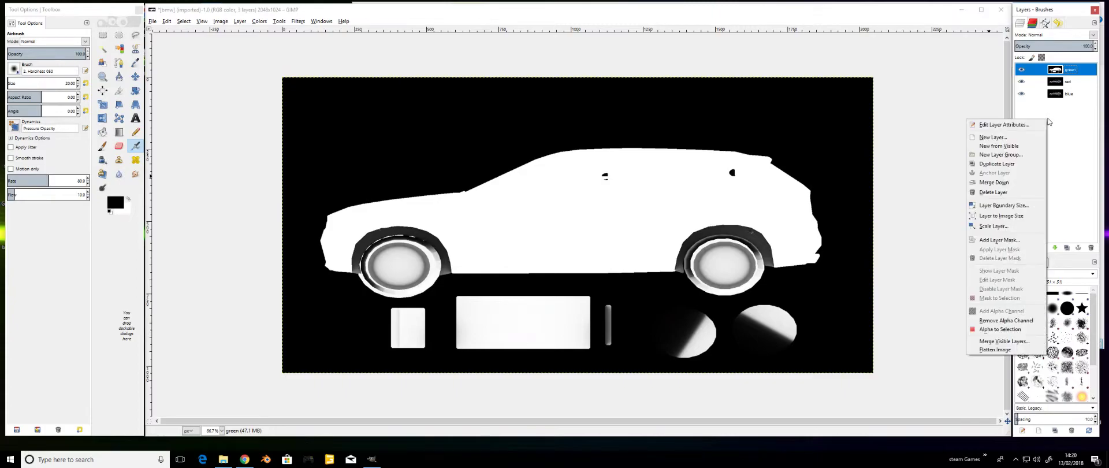
{"action": "left_click", "coordinate": [1011, 140]}
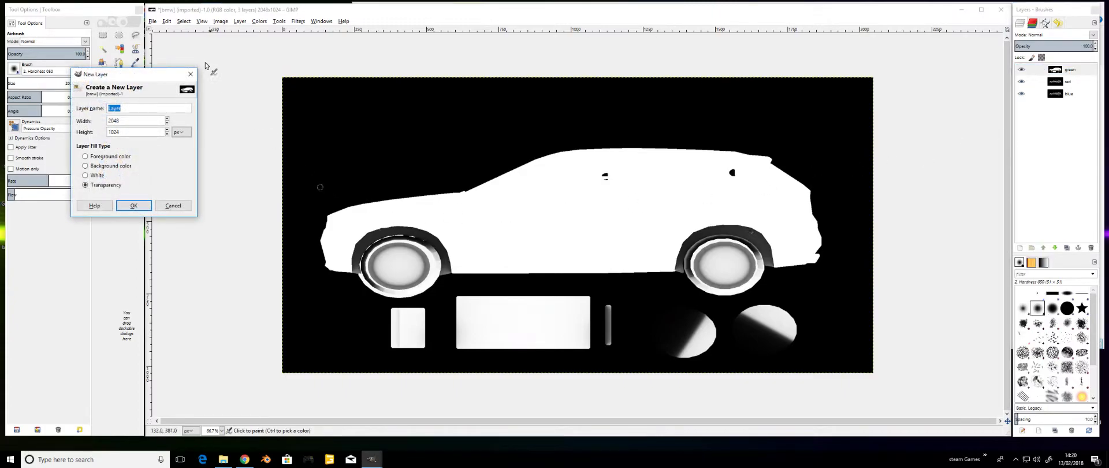
{"action": "left_click_drag", "start_coordinate": [150, 74], "coordinate": [932, 82]}
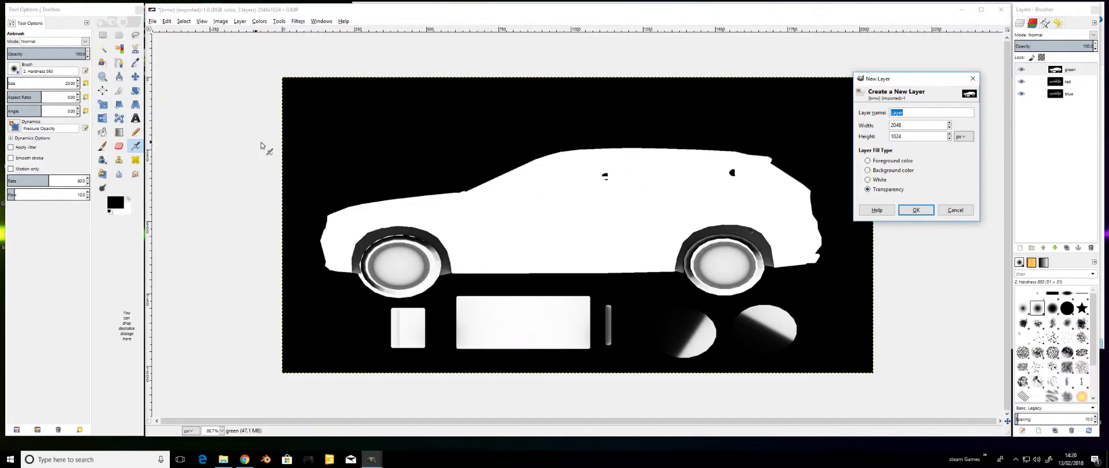
{"action": "left_click", "coordinate": [868, 162]}
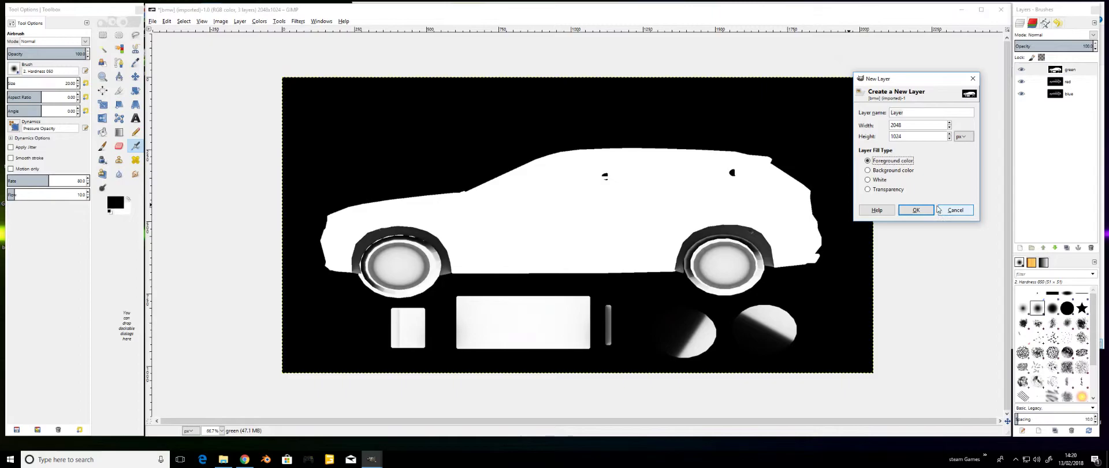
{"action": "left_click", "coordinate": [916, 210]}
Add a second 2048 x 1024 px layer on top with the foreground color fill.
{"action": "right_click", "coordinate": [1056, 160]}
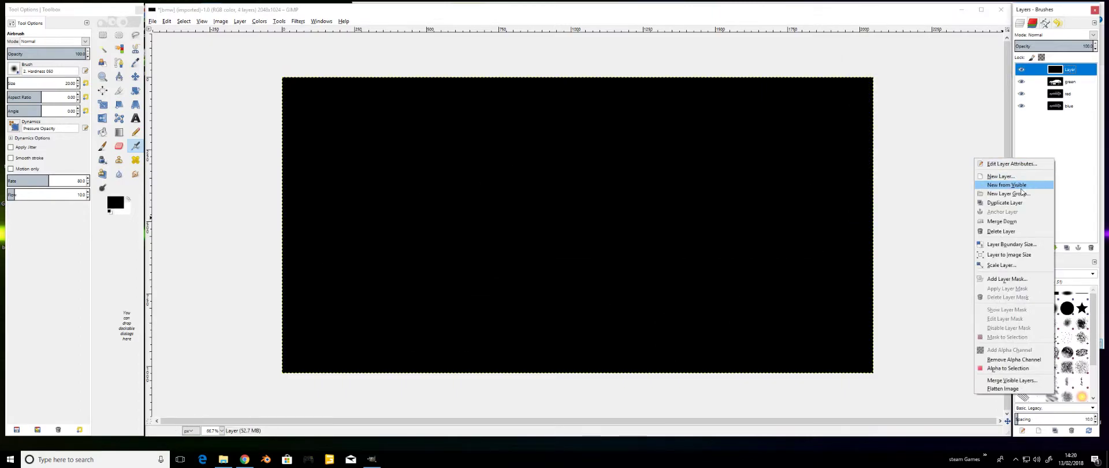
{"action": "left_click", "coordinate": [1008, 175]}
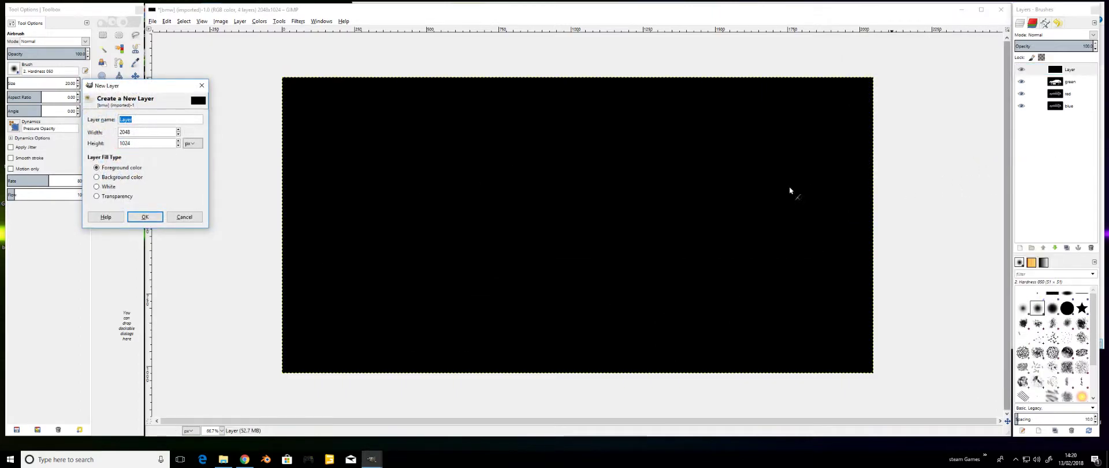
{"action": "left_click", "coordinate": [144, 216]}
Add a third 2048 x 1024 px layer at the top of the stack, filled with the black foreground color.
{"action": "right_click", "coordinate": [1055, 157]}
{"action": "left_click", "coordinate": [1008, 171]}
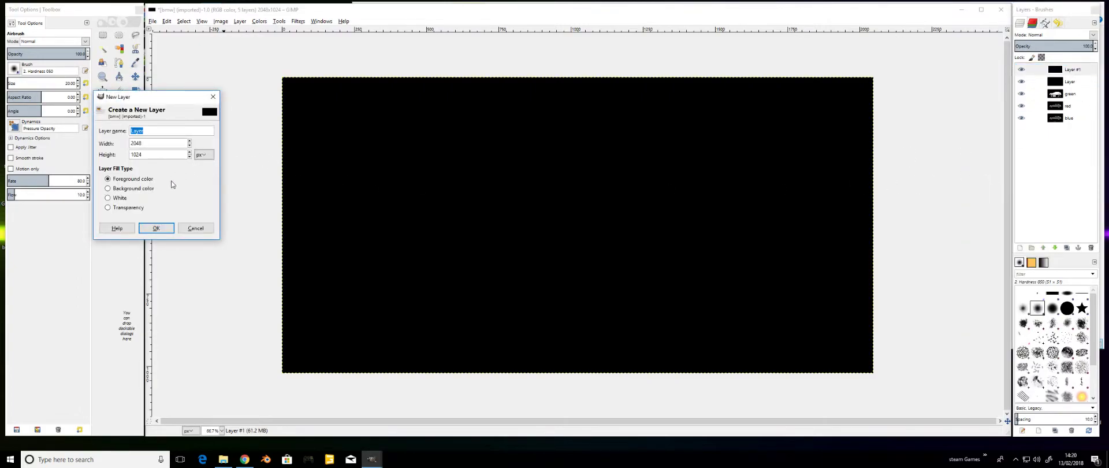
{"action": "left_click", "coordinate": [156, 228]}
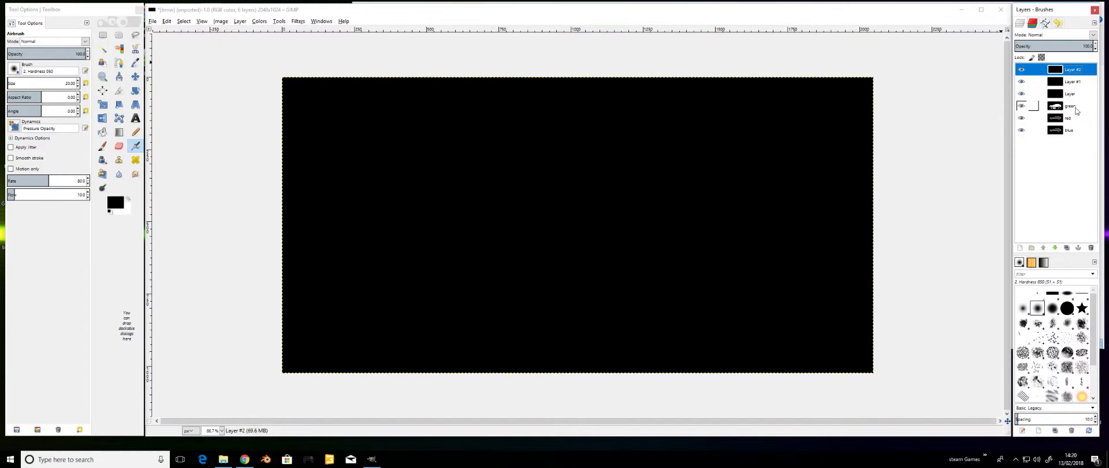
Move the red layer up directly beneath the topmost black layer, and raise green directly beneath the second black layer.
{"action": "left_click", "coordinate": [1073, 119]}
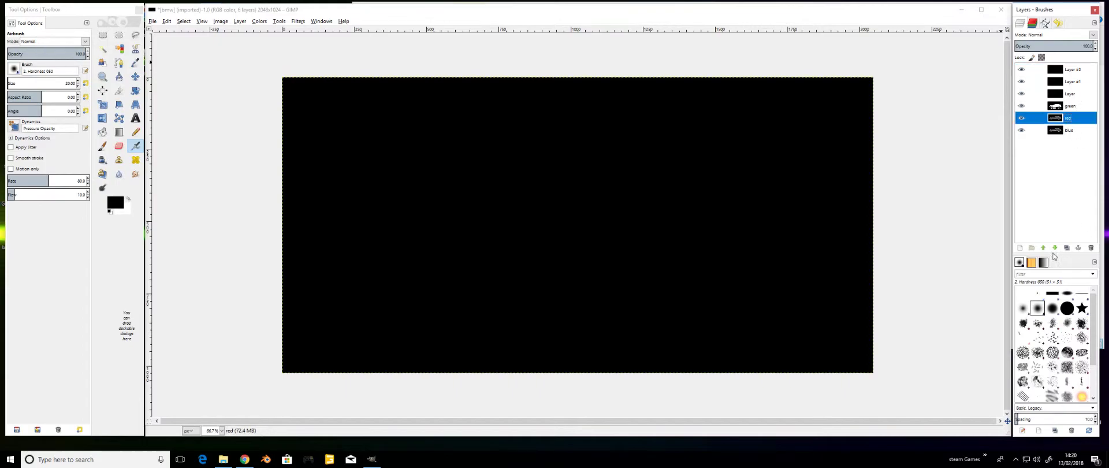
{"action": "left_click", "coordinate": [1043, 247]}
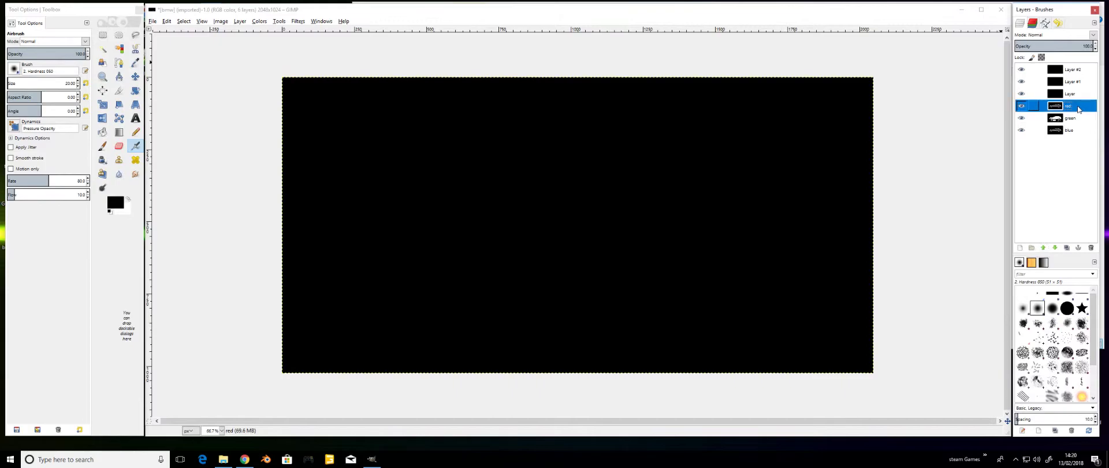
{"action": "left_click", "coordinate": [1043, 247]}
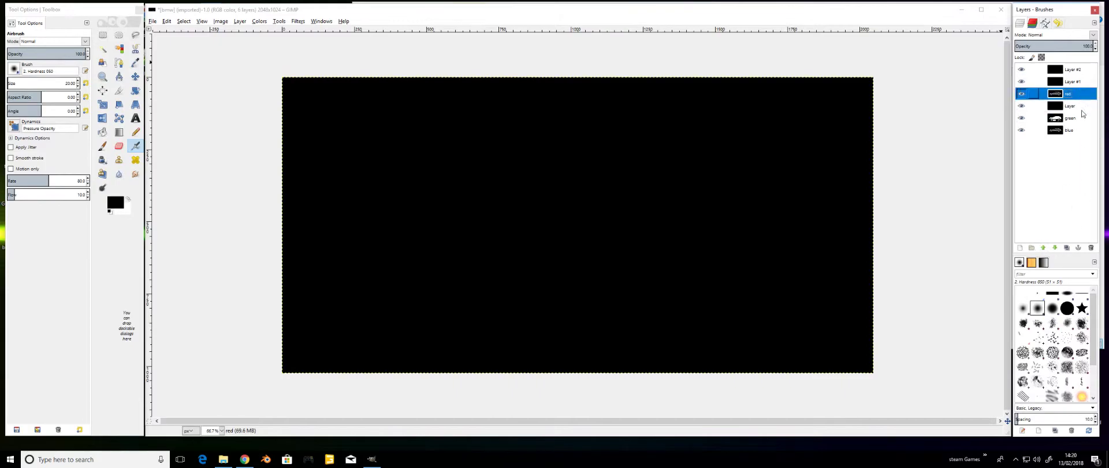
{"action": "left_click", "coordinate": [1043, 247]}
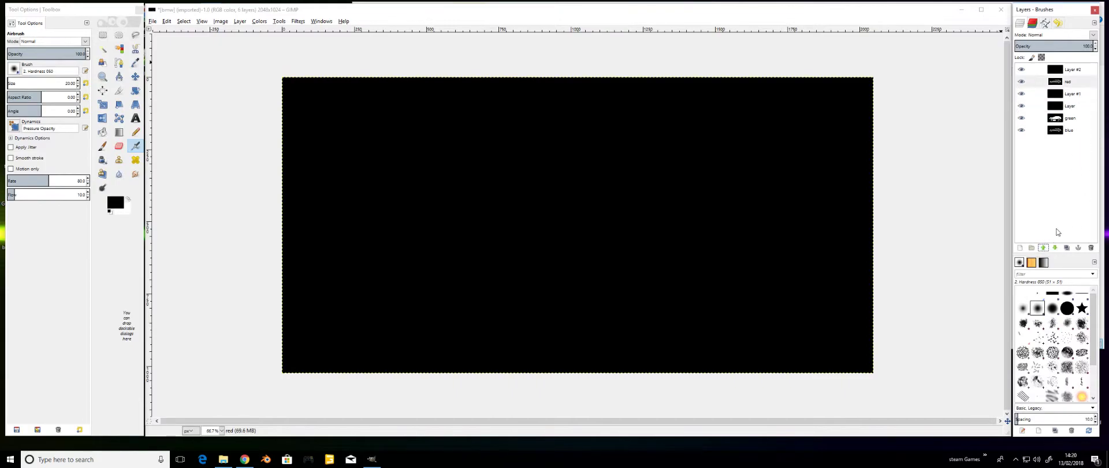
{"action": "left_click", "coordinate": [1071, 118]}
{"action": "left_click", "coordinate": [1043, 247]}
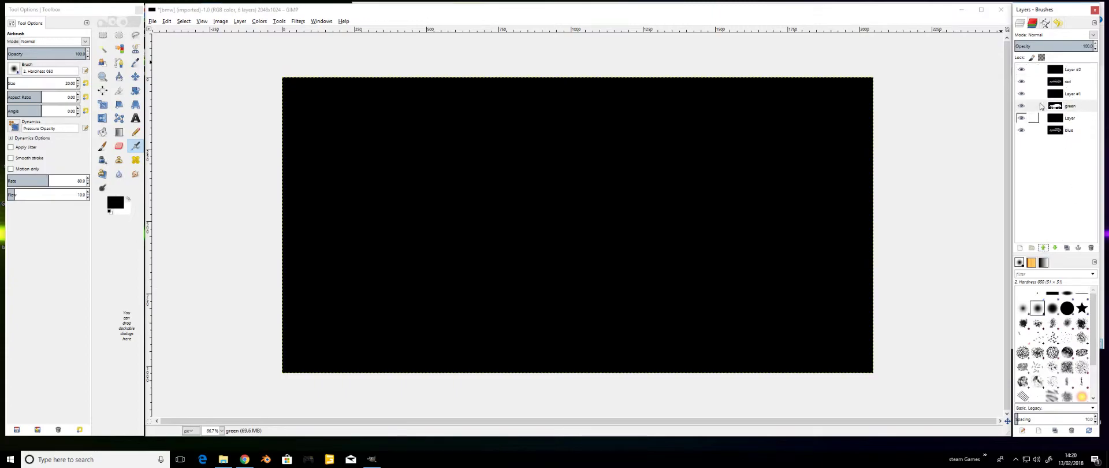
Hide every layer except the topmost black layer.
{"action": "left_click", "coordinate": [1021, 81]}
{"action": "left_click", "coordinate": [1021, 94]}
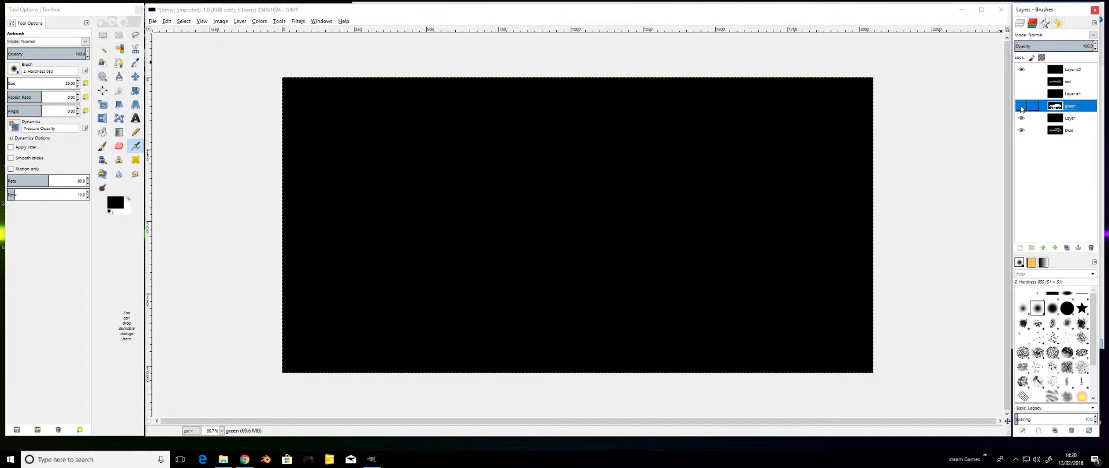
{"action": "left_click", "coordinate": [1021, 118]}
{"action": "left_click", "coordinate": [1021, 130]}
Bucket-fill the topmost black layer with pure red (ff0000) as the foreground color.
{"action": "left_click", "coordinate": [1071, 70]}
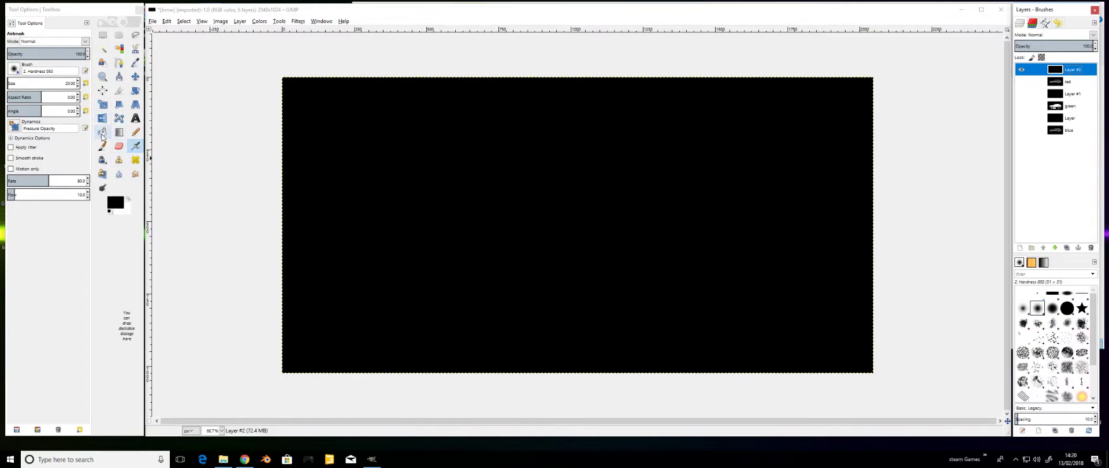
{"action": "left_click", "coordinate": [102, 132]}
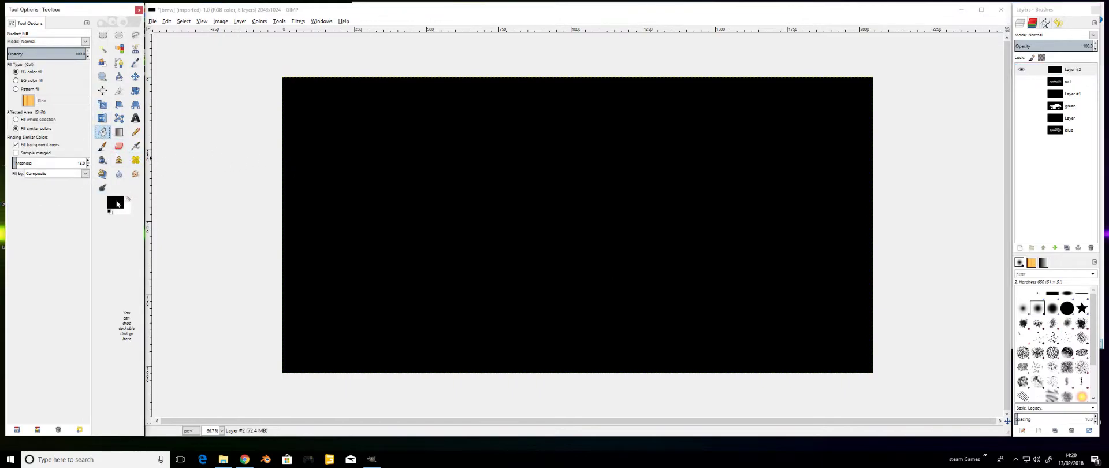
{"action": "left_click", "coordinate": [117, 204]}
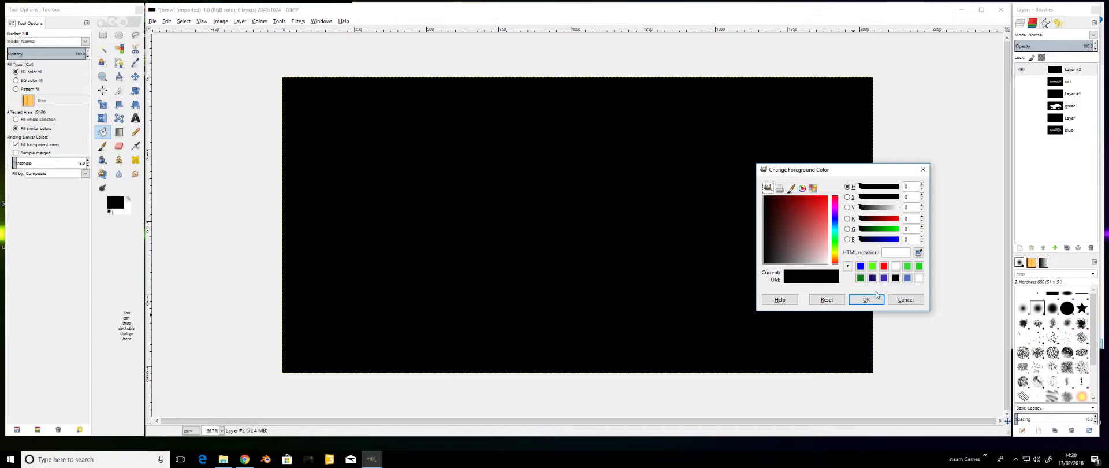
{"action": "left_click", "coordinate": [883, 265]}
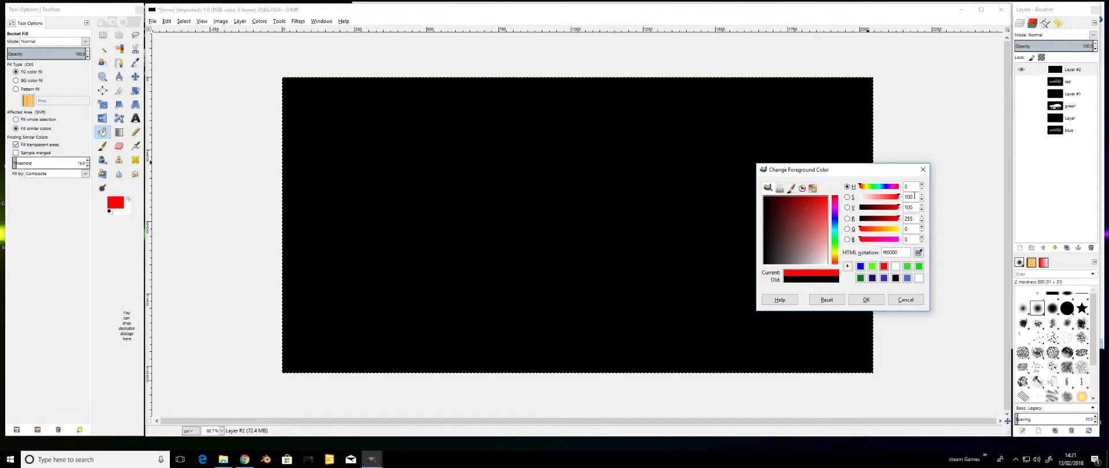
{"action": "left_click", "coordinate": [604, 221]}
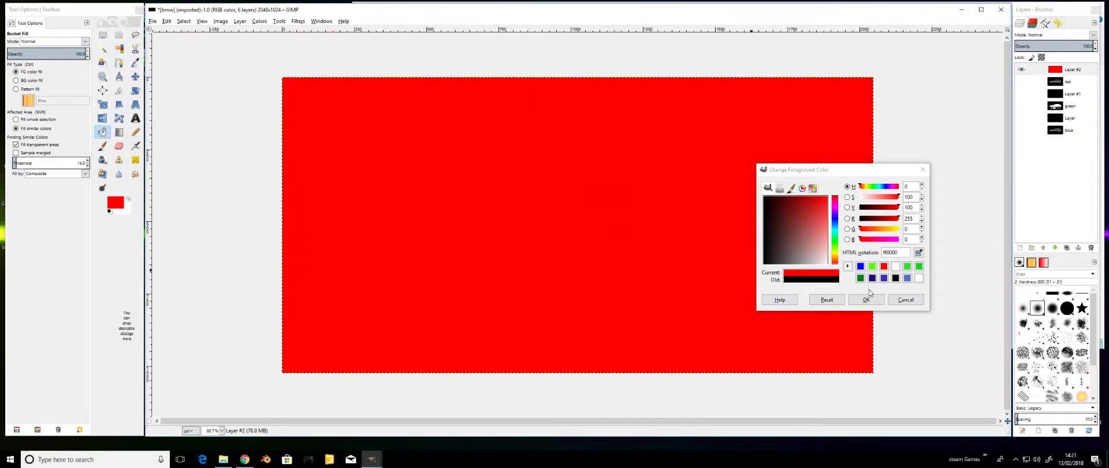
Show only the black layer above green and bucket-fill it with bright green (55ff00).
{"action": "left_click", "coordinate": [1072, 95]}
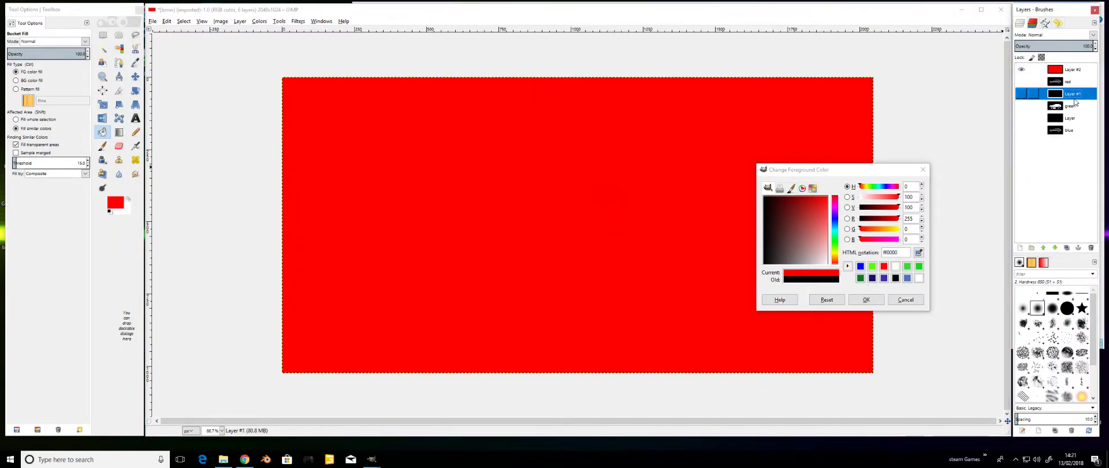
{"action": "left_click", "coordinate": [1021, 69]}
{"action": "left_click", "coordinate": [1021, 94]}
{"action": "left_click", "coordinate": [873, 267]}
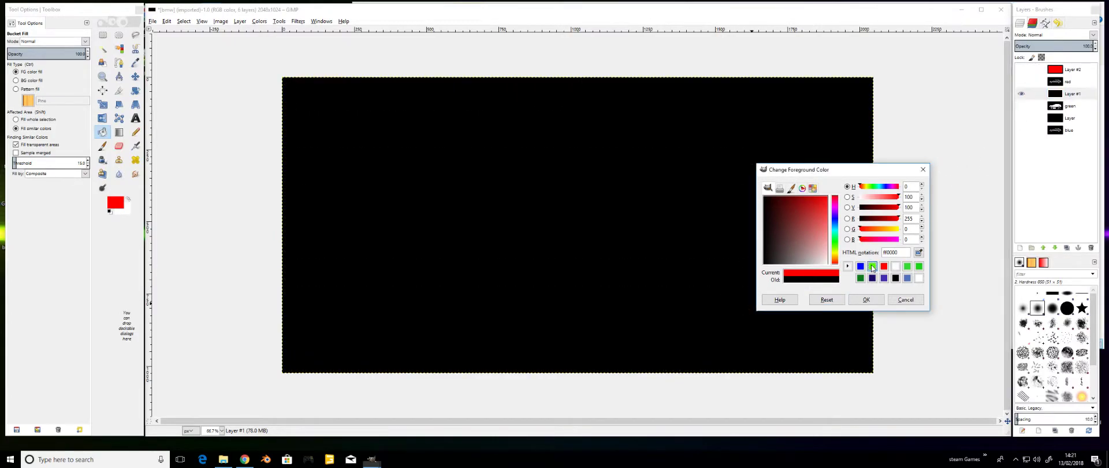
{"action": "left_click", "coordinate": [625, 275]}
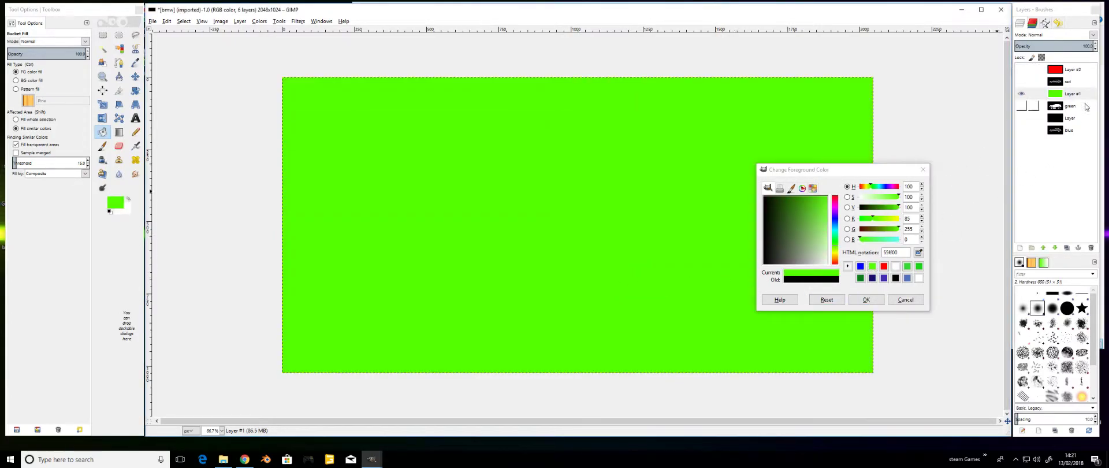
Show only the black layer above blue, bucket-fill it with blue (0004ff), and accept the foreground color.
{"action": "left_click", "coordinate": [1030, 119]}
{"action": "left_click", "coordinate": [1021, 118]}
{"action": "left_click", "coordinate": [1021, 94]}
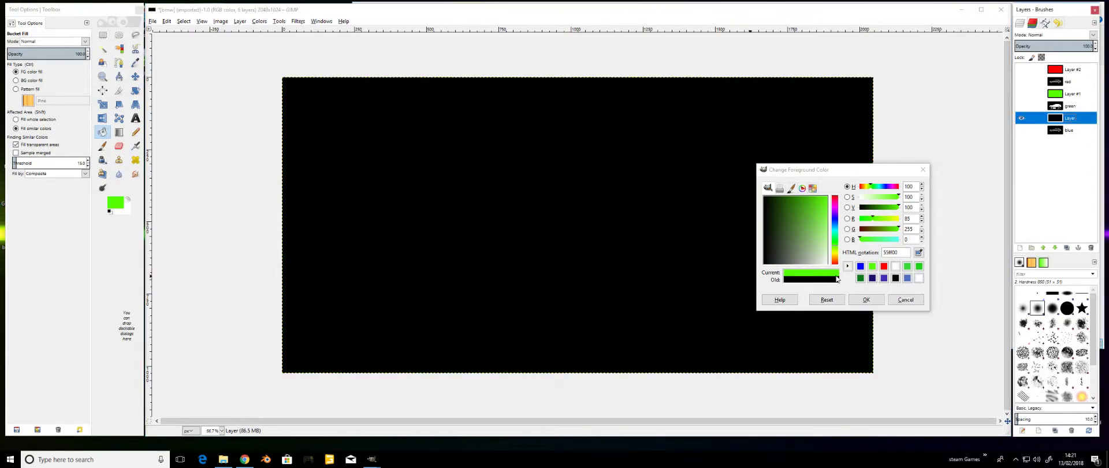
{"action": "left_click", "coordinate": [860, 267]}
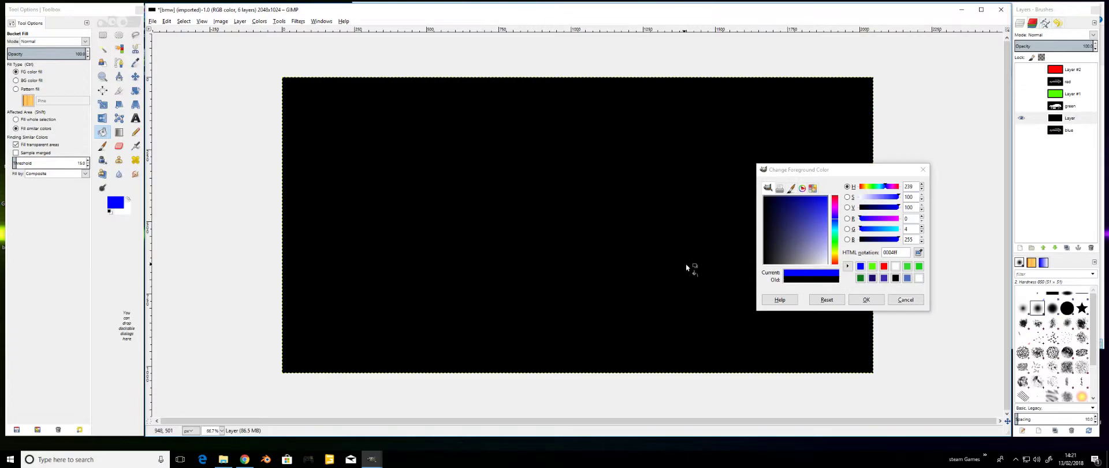
{"action": "left_click", "coordinate": [685, 263]}
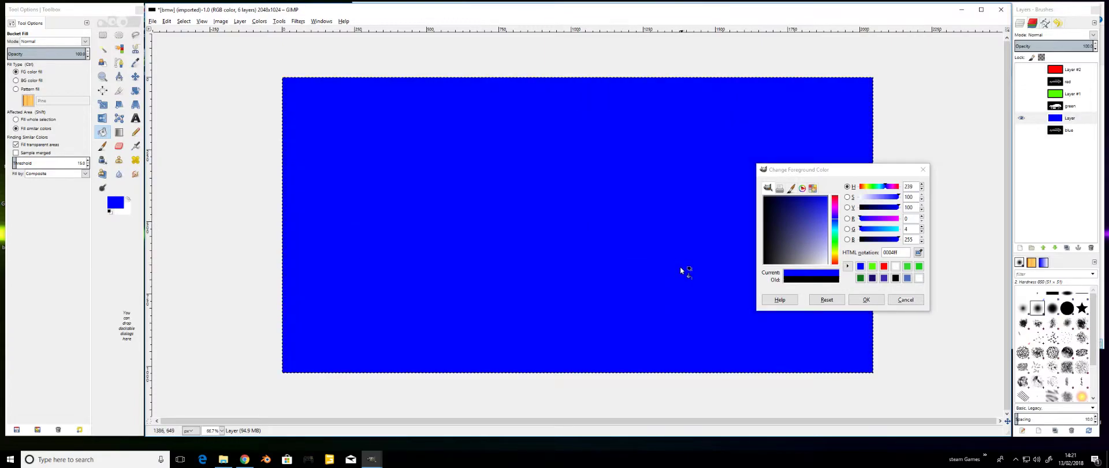
{"action": "left_click", "coordinate": [866, 300]}
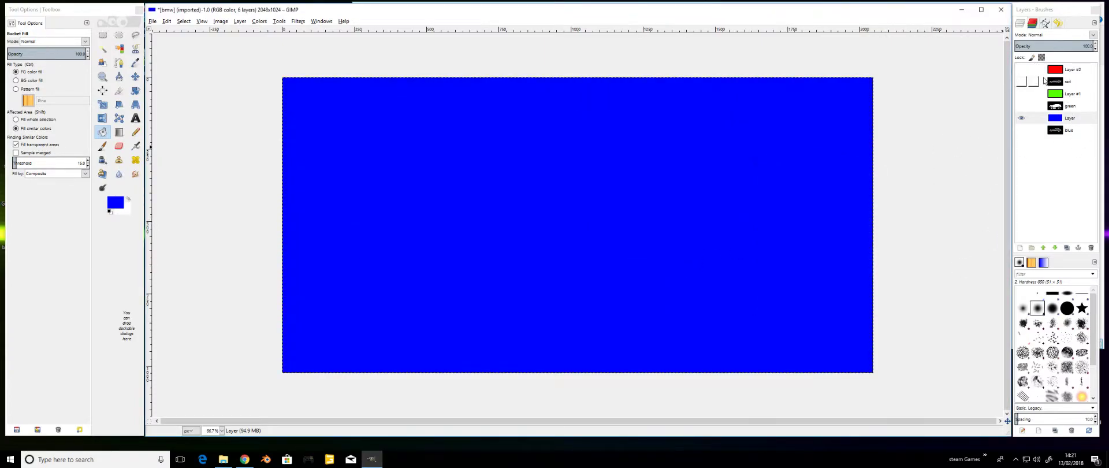
Show only the red car layer and desaturate it based on Lightness.
{"action": "left_click", "coordinate": [1069, 82]}
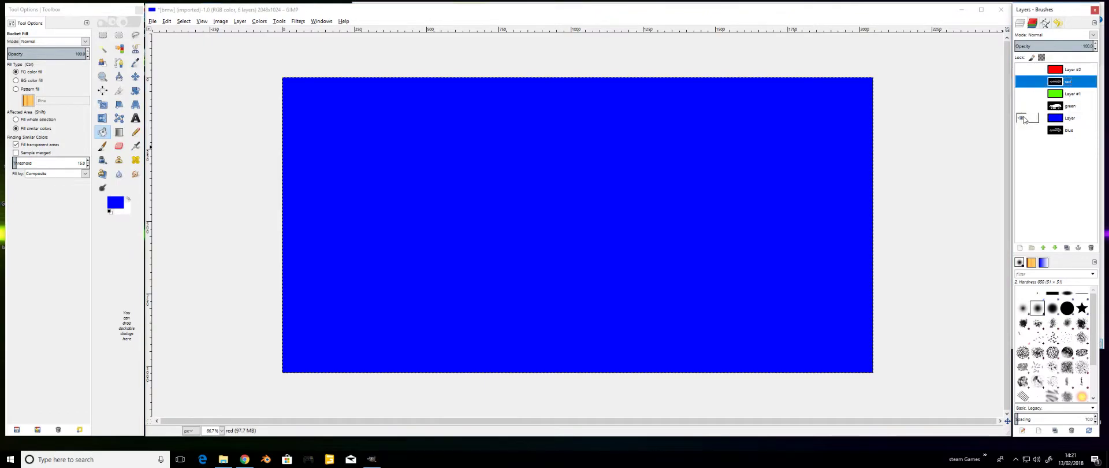
{"action": "left_click", "coordinate": [1021, 118]}
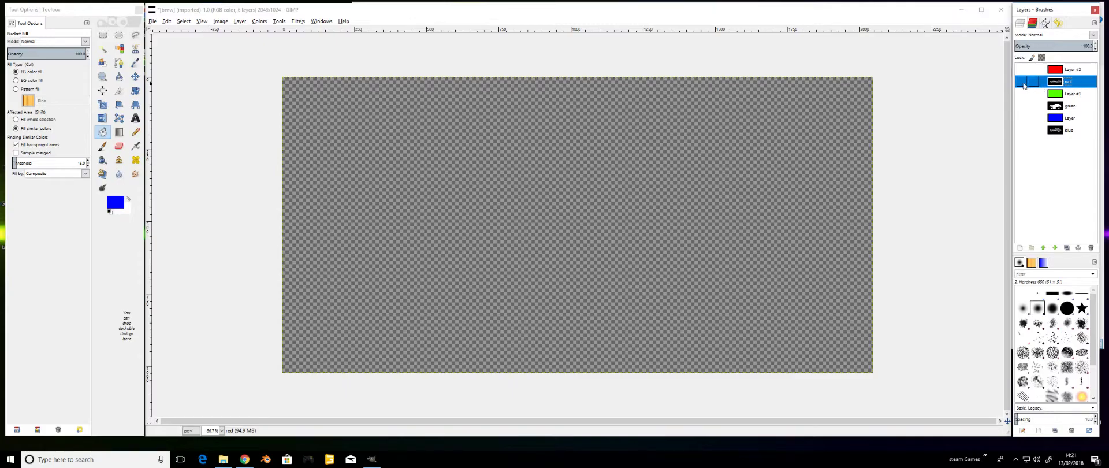
{"action": "left_click", "coordinate": [1023, 83]}
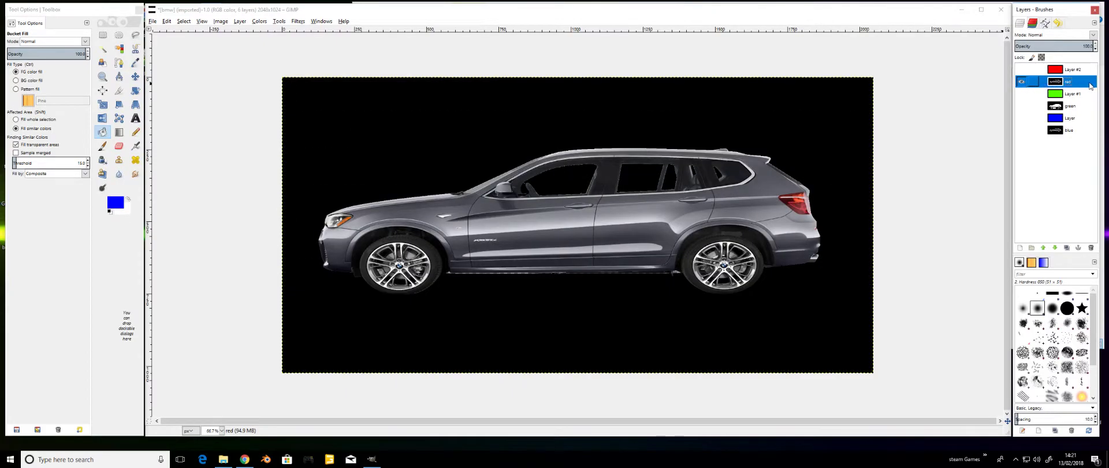
{"action": "left_click", "coordinate": [259, 22]}
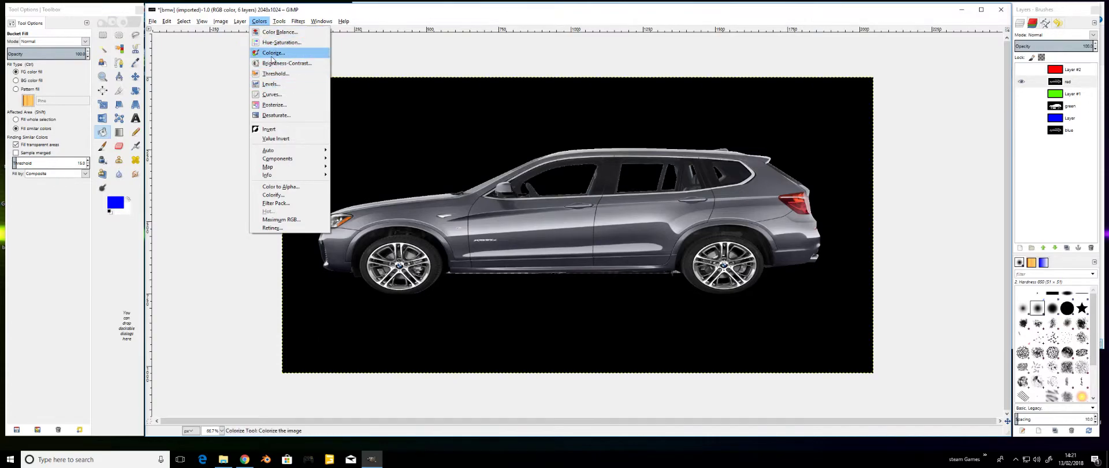
{"action": "left_click", "coordinate": [275, 116]}
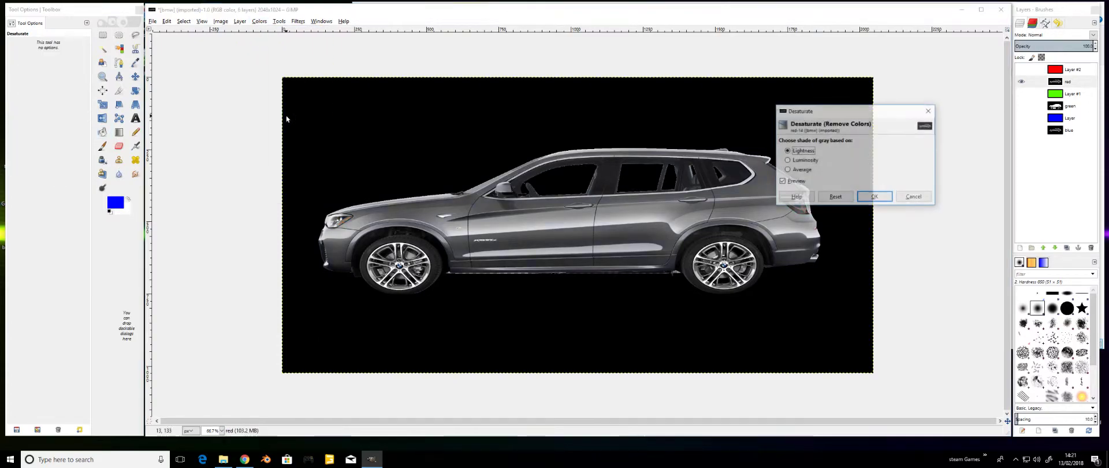
{"action": "left_click", "coordinate": [787, 160]}
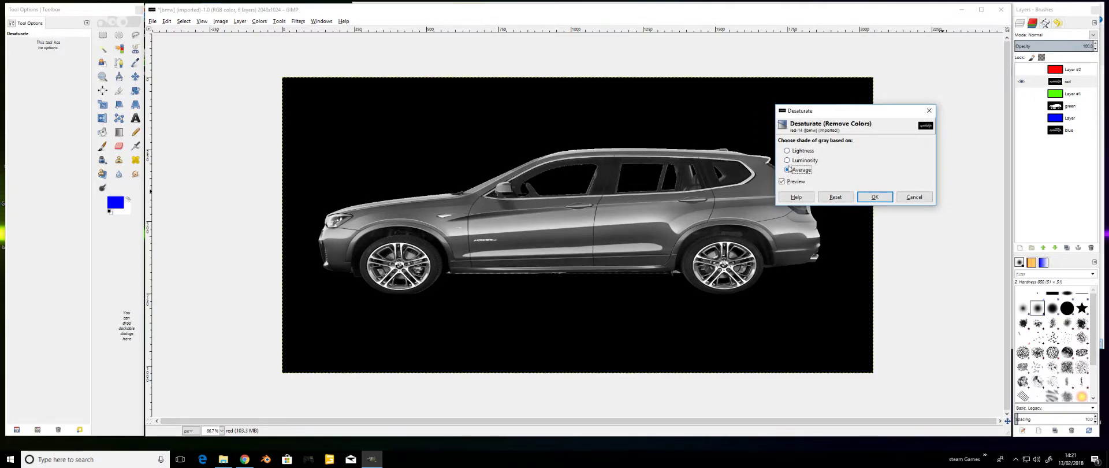
{"action": "left_click", "coordinate": [787, 151]}
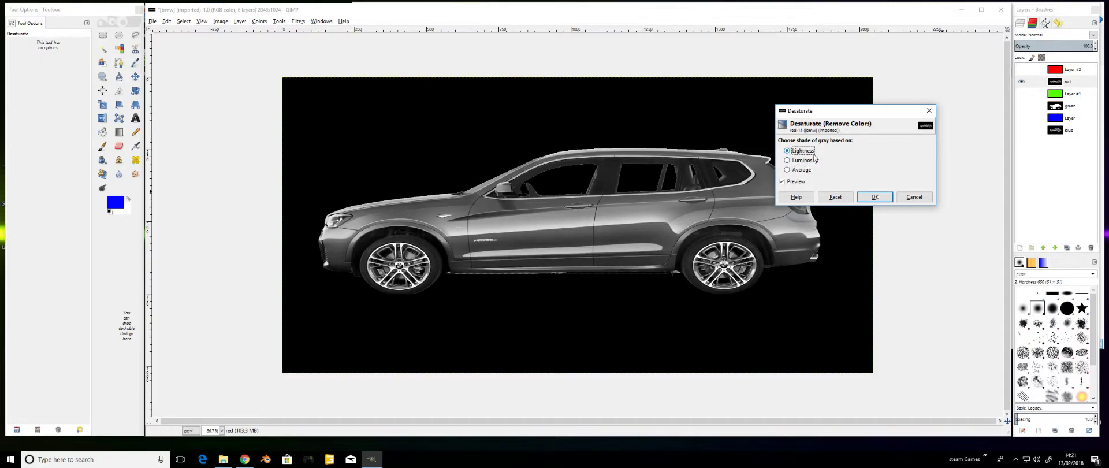
{"action": "left_click", "coordinate": [874, 198]}
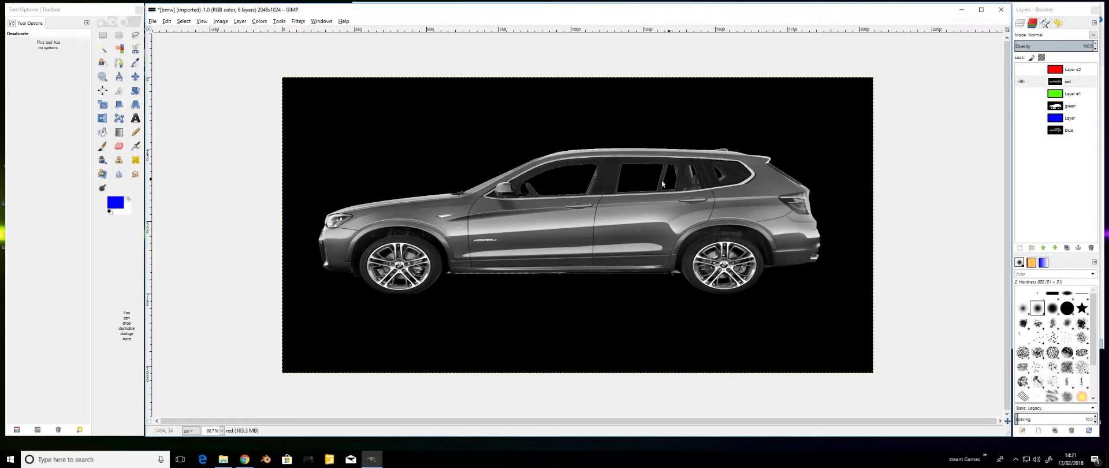
Show only the green AO layer and desaturate it based on Lightness.
{"action": "left_click", "coordinate": [1031, 106]}
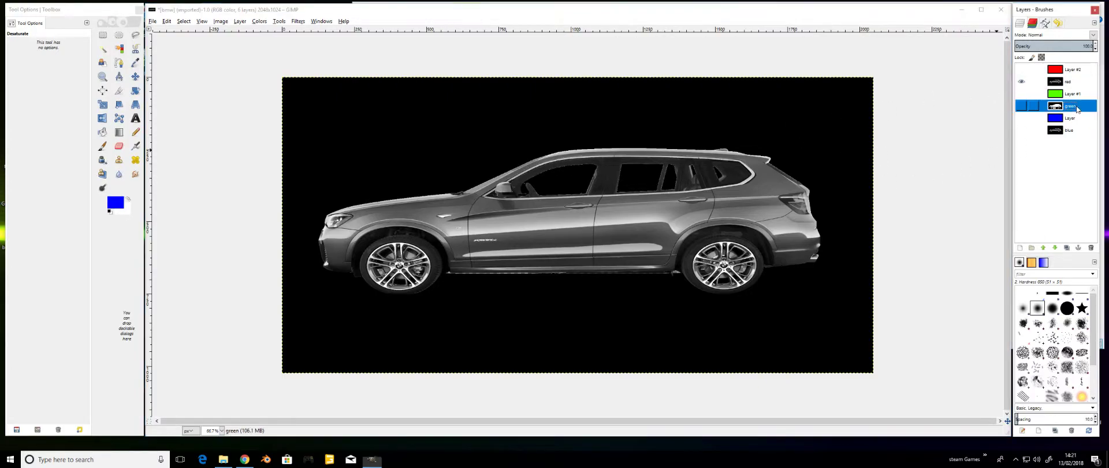
{"action": "left_click", "coordinate": [1022, 81]}
{"action": "left_click", "coordinate": [1022, 106]}
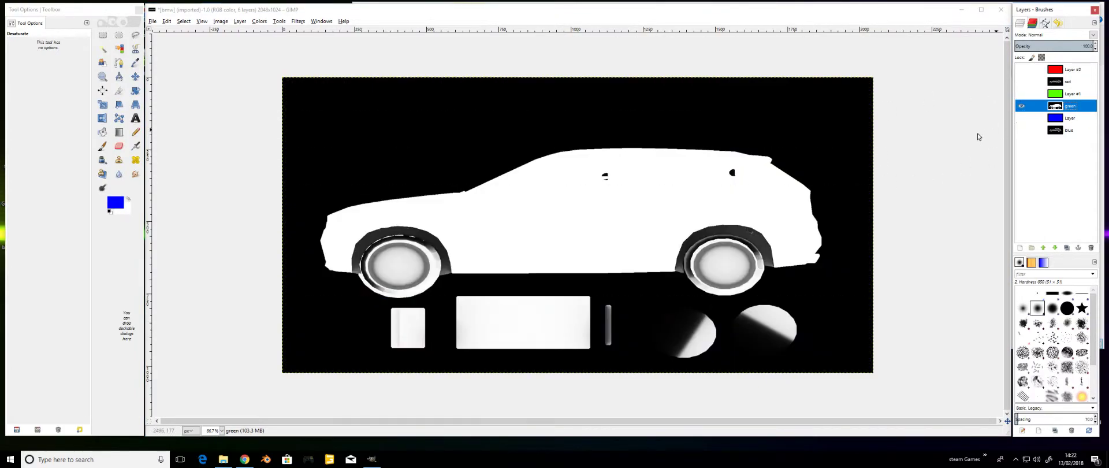
{"action": "left_click", "coordinate": [255, 22]}
{"action": "left_click", "coordinate": [278, 116]}
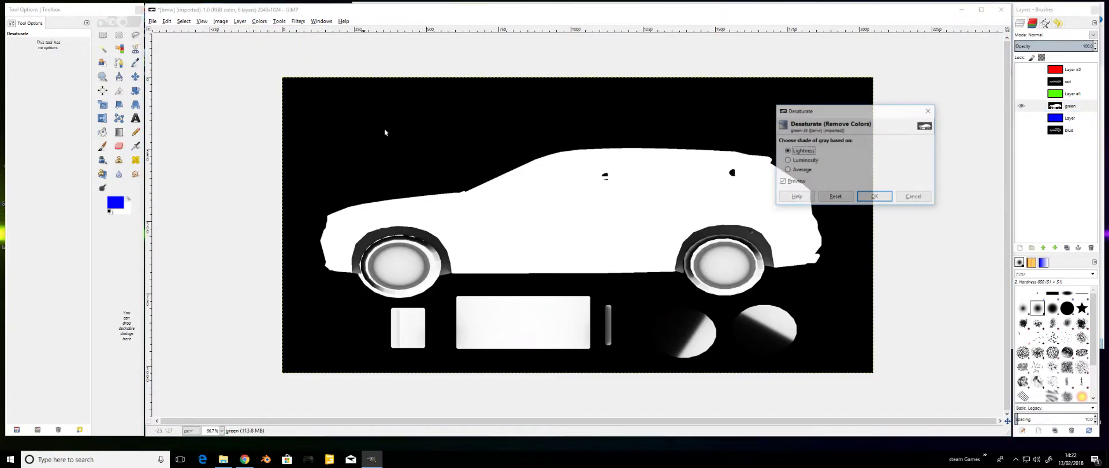
{"action": "left_click", "coordinate": [885, 201]}
Brighten the green layer with Curves by moving the Value curve's white point to about half the input range at full output.
{"action": "left_click", "coordinate": [261, 26]}
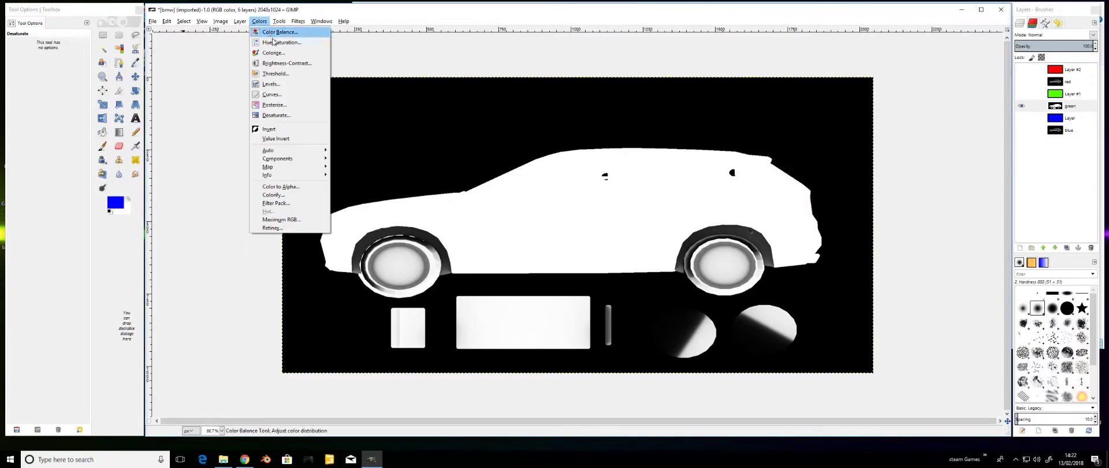
{"action": "left_click", "coordinate": [271, 85]}
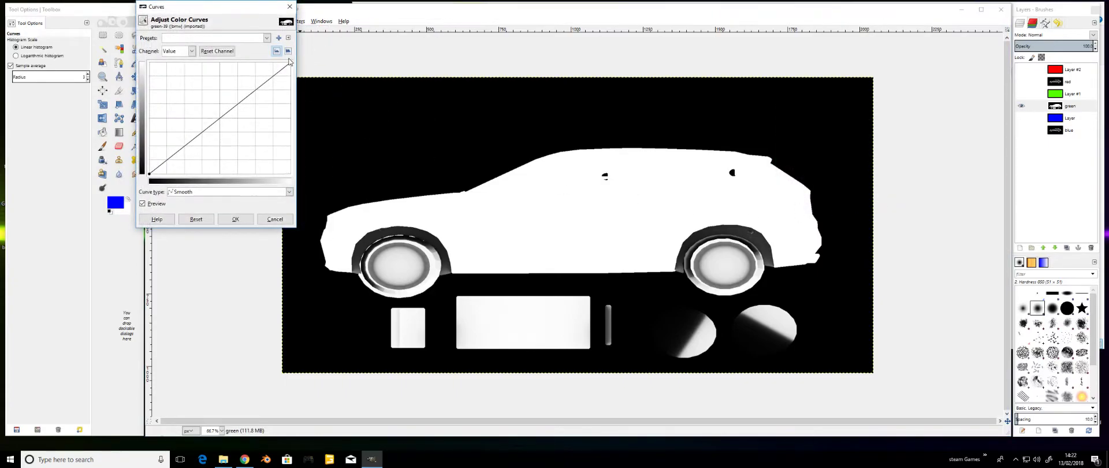
{"action": "left_click_drag", "start_coordinate": [289, 61], "coordinate": [221, 53]}
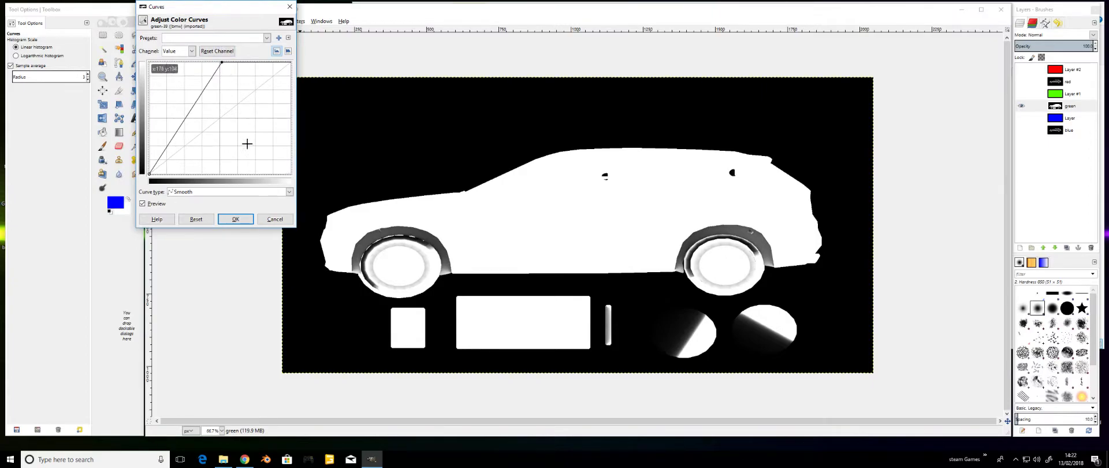
{"action": "left_click", "coordinate": [236, 219]}
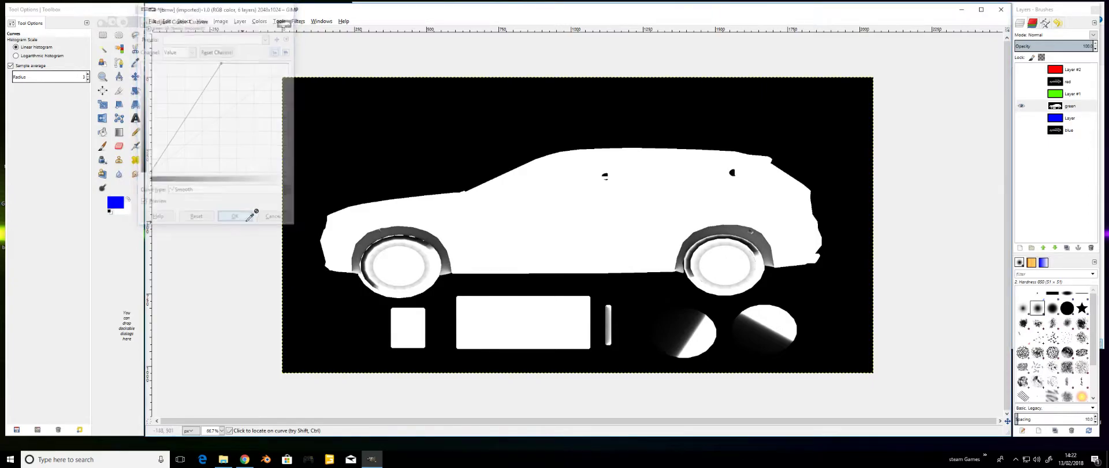
Show only the blue layer and darken it with Brightness-Contrast, using brightness -127 and contrast 76.
{"action": "left_click", "coordinate": [1023, 106]}
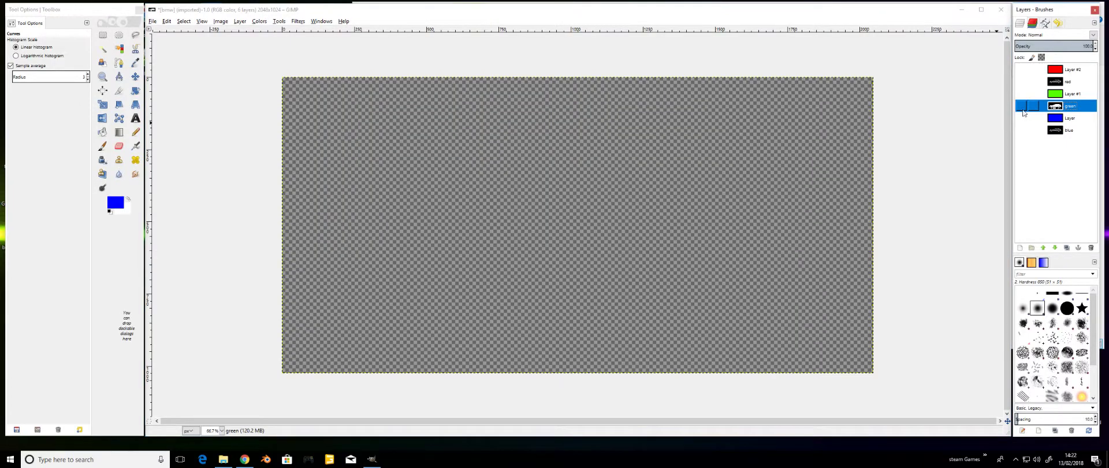
{"action": "left_click", "coordinate": [1036, 132]}
{"action": "left_click", "coordinate": [1080, 132]}
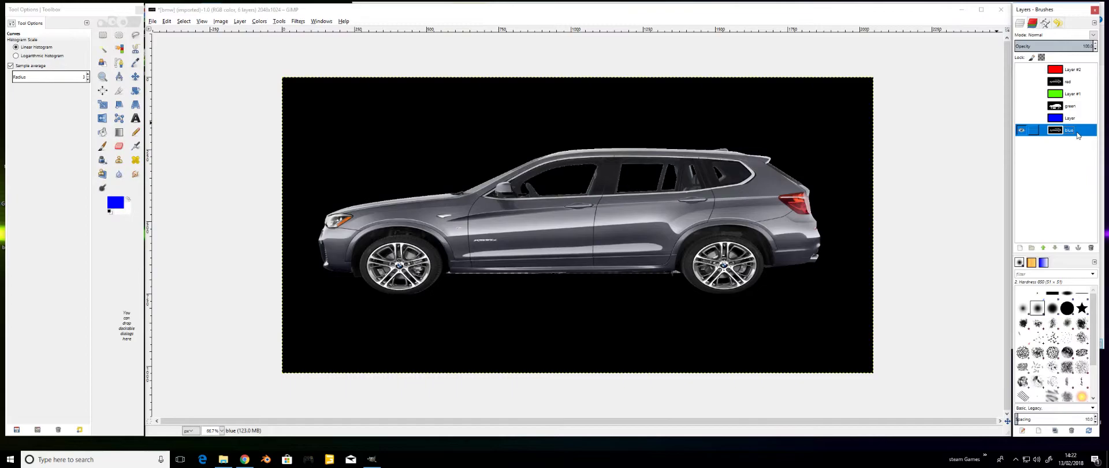
{"action": "left_click", "coordinate": [260, 21]}
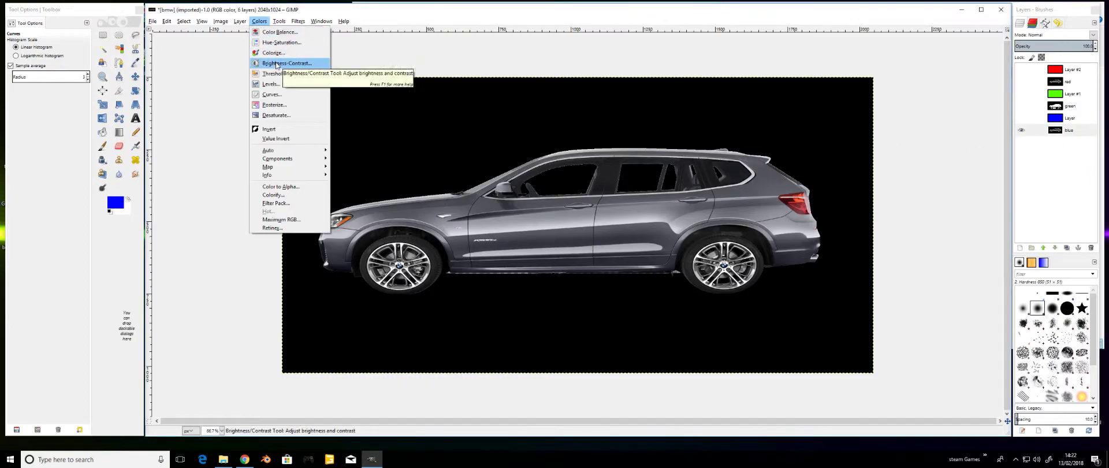
{"action": "left_click", "coordinate": [277, 64]}
{"action": "left_click_drag", "start_coordinate": [306, 138], "coordinate": [243, 142]}
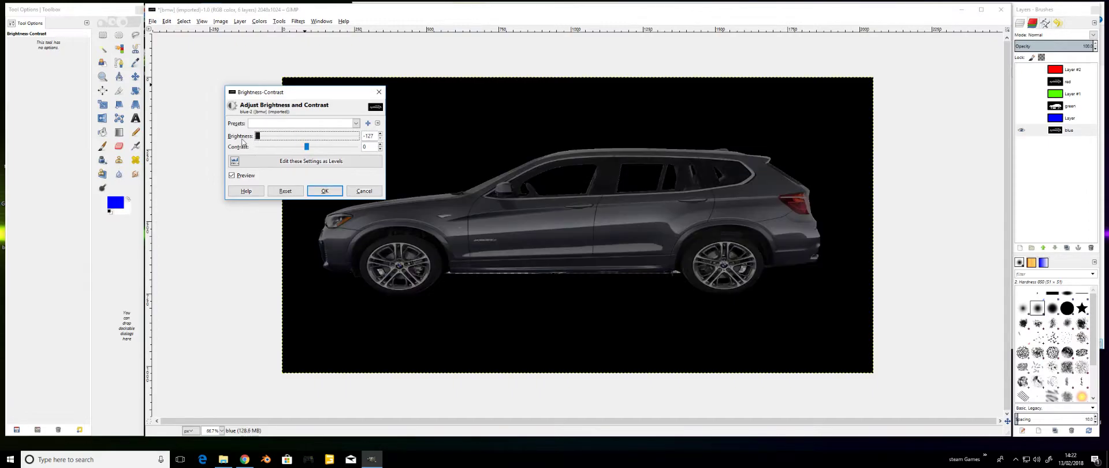
{"action": "left_click_drag", "start_coordinate": [307, 151], "coordinate": [335, 152]}
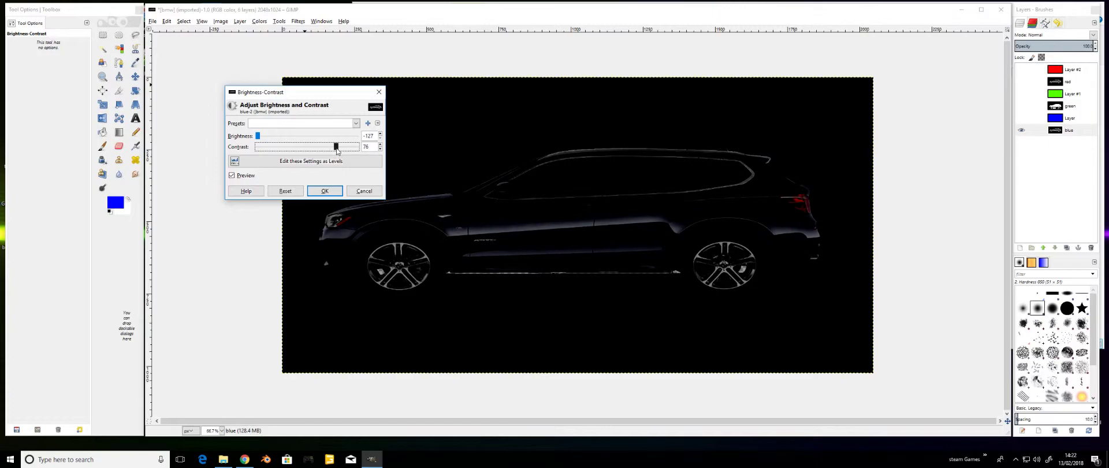
{"action": "left_click", "coordinate": [324, 190]}
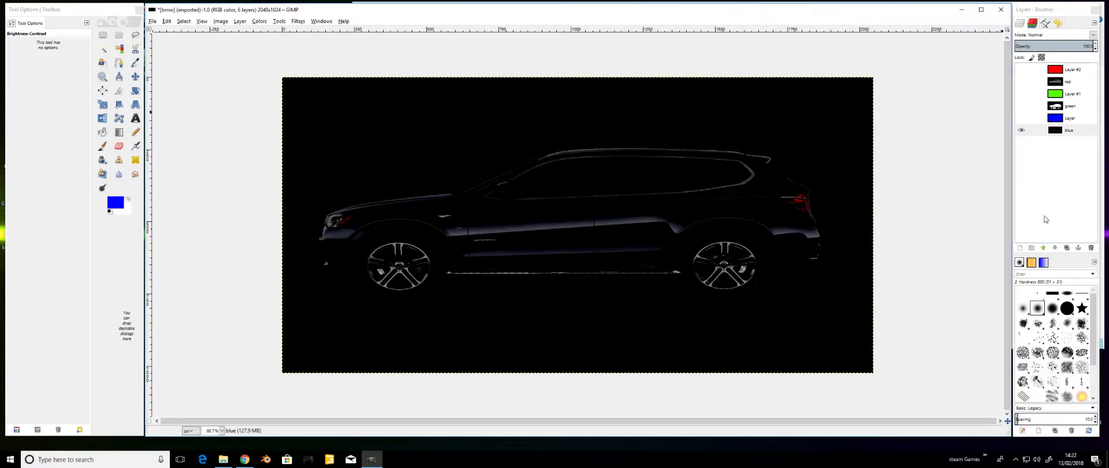
Paint white dirt behind the front wheel with the Paintbrush, using the Acrylic 03 brush at a size of about 45.
{"action": "left_click", "coordinate": [103, 145]}
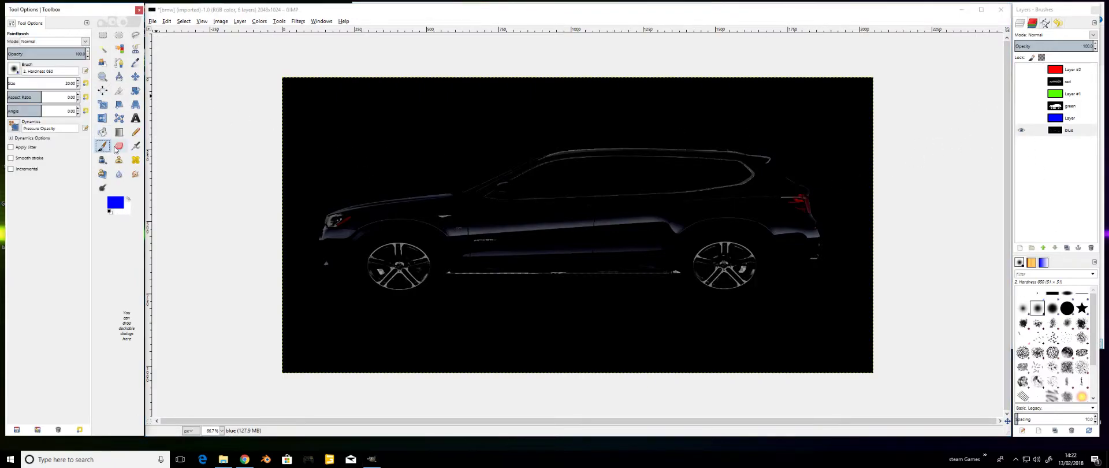
{"action": "left_click", "coordinate": [128, 199]}
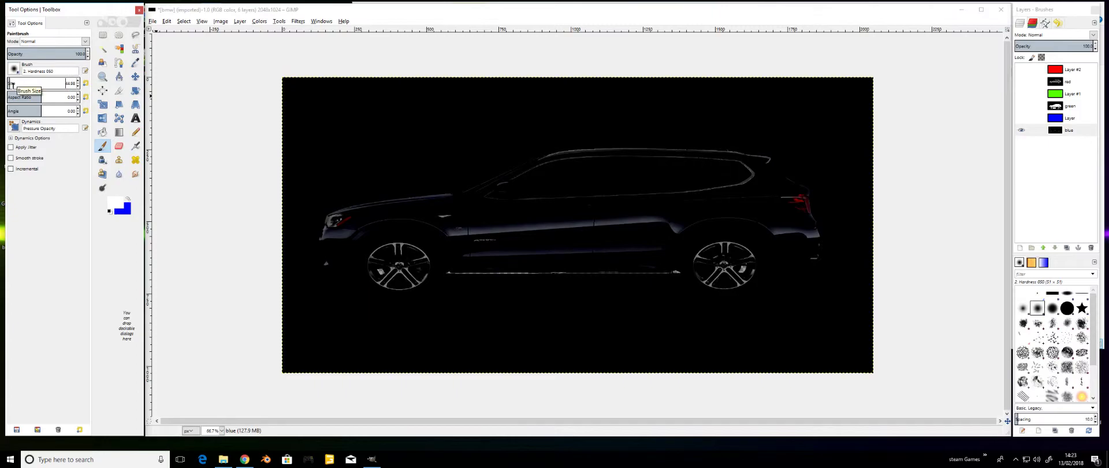
{"action": "left_click_drag", "start_coordinate": [1093, 330], "coordinate": [1096, 370]}
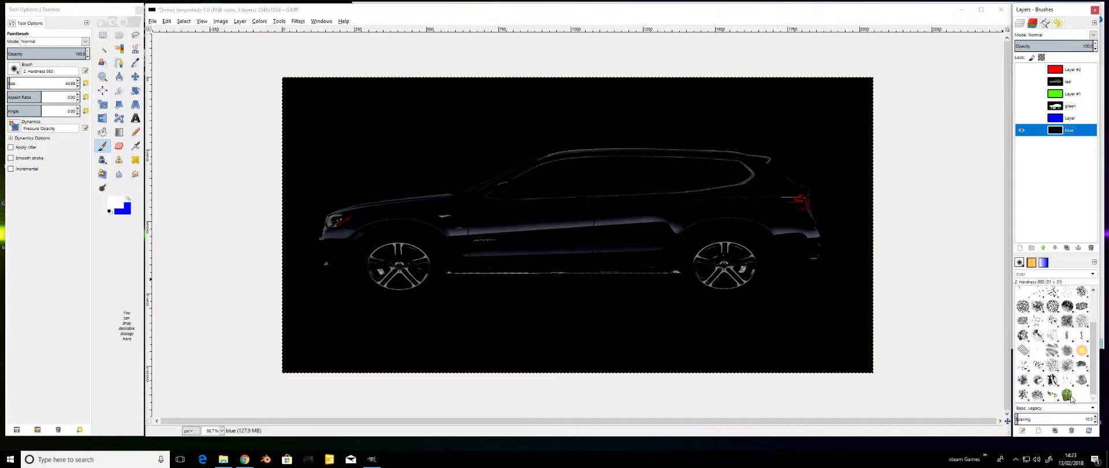
{"action": "scroll", "coordinate": [1092, 373], "scroll_direction": "up", "scroll_amount": 5}
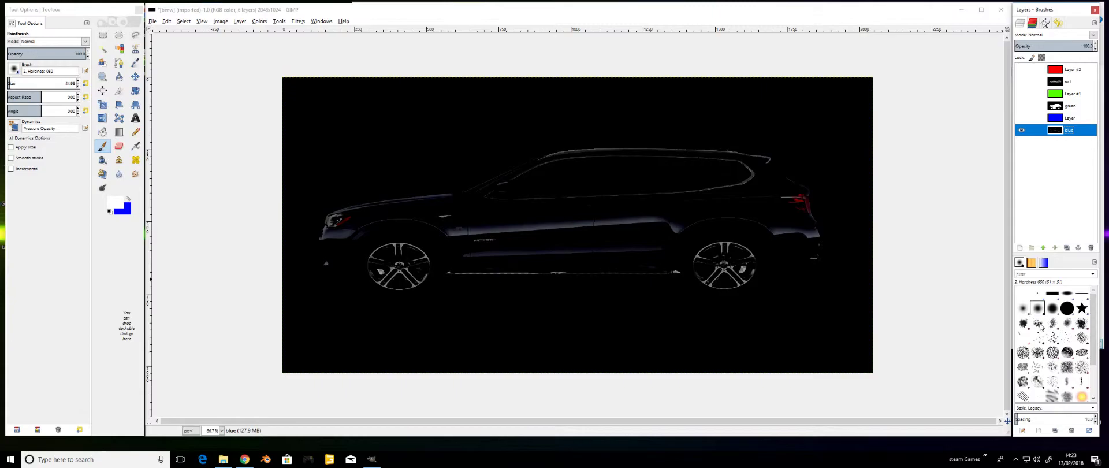
{"action": "left_click", "coordinate": [1053, 323]}
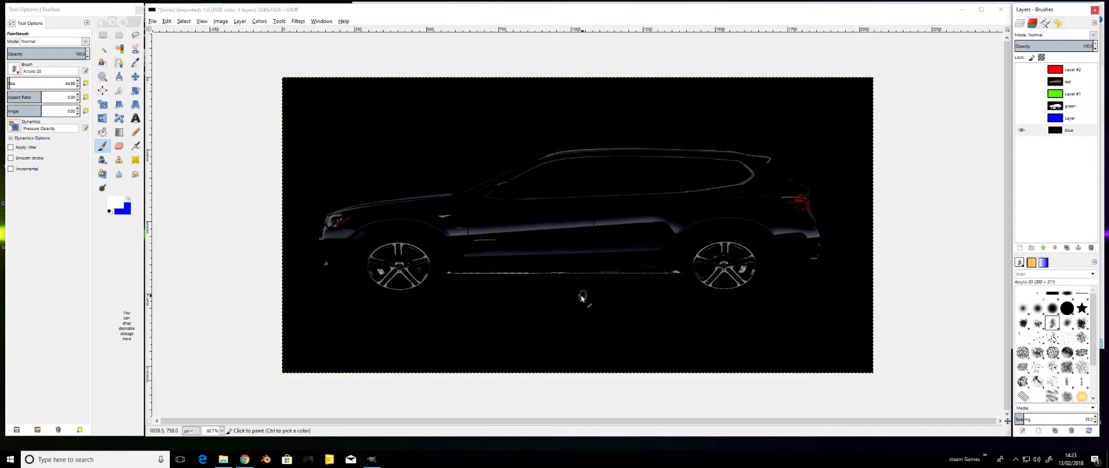
{"action": "mouse_move", "coordinate": [441, 240]}
{"action": "left_mouse_down"}
{"action": "mouse_move", "coordinate": [453, 273]}
{"action": "mouse_move", "coordinate": [524, 269]}
{"action": "mouse_move", "coordinate": [468, 265]}
{"action": "mouse_move", "coordinate": [511, 255]}
{"action": "mouse_move", "coordinate": [451, 258]}
{"action": "mouse_move", "coordinate": [481, 245]}
{"action": "mouse_move", "coordinate": [450, 248]}
{"action": "mouse_move", "coordinate": [469, 243]}
{"action": "mouse_move", "coordinate": [457, 252]}
{"action": "mouse_move", "coordinate": [487, 248]}
{"action": "mouse_move", "coordinate": [458, 264]}
{"action": "mouse_move", "coordinate": [450, 246]}
{"action": "mouse_move", "coordinate": [480, 263]}
{"action": "left_mouse_up"}
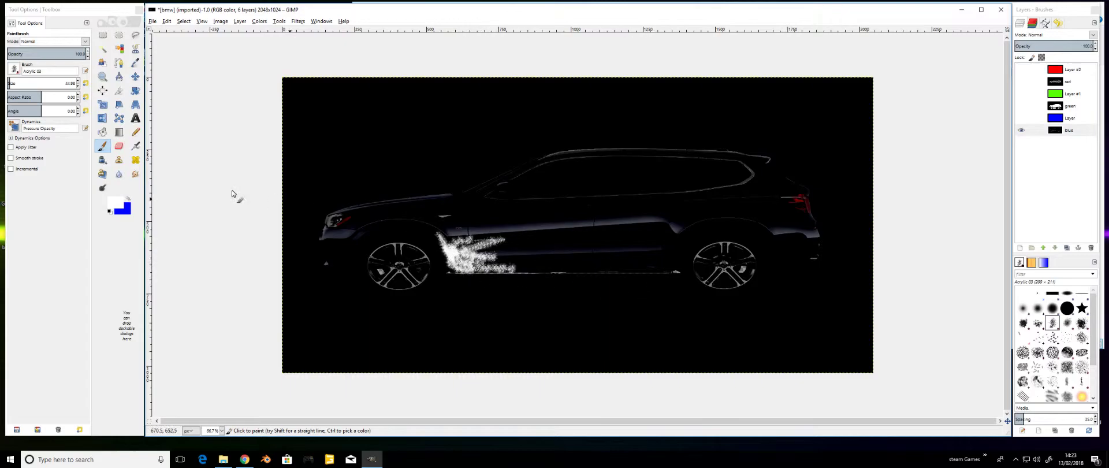
Paint white splatter over the lower doors and both bumpers using a larger Acrylic 02 brush.
{"action": "left_click", "coordinate": [10, 82]}
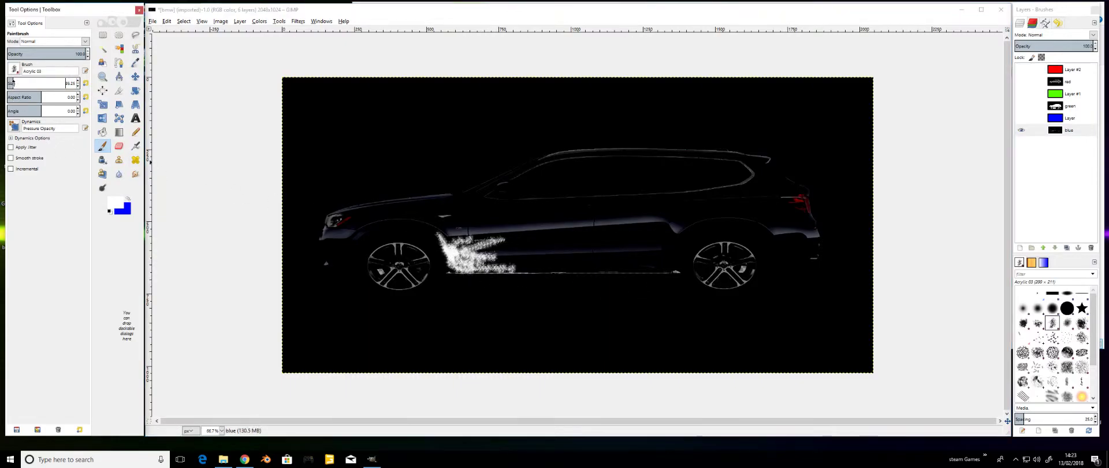
{"action": "left_click", "coordinate": [1038, 323]}
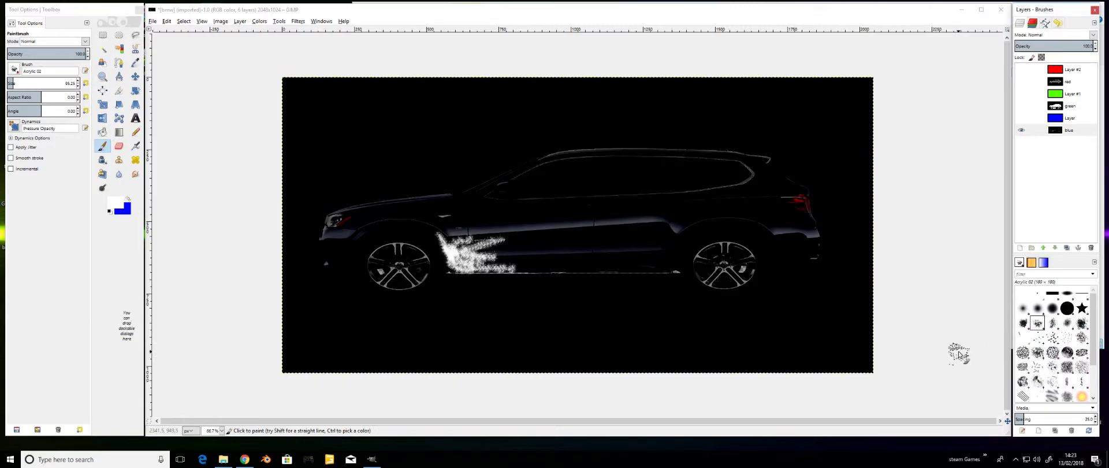
{"action": "mouse_move", "coordinate": [491, 269]}
{"action": "left_mouse_down"}
{"action": "mouse_move", "coordinate": [667, 266]}
{"action": "mouse_move", "coordinate": [687, 223]}
{"action": "mouse_move", "coordinate": [690, 231]}
{"action": "mouse_move", "coordinate": [663, 241]}
{"action": "mouse_move", "coordinate": [627, 228]}
{"action": "mouse_move", "coordinate": [664, 220]}
{"action": "mouse_move", "coordinate": [664, 233]}
{"action": "mouse_move", "coordinate": [520, 237]}
{"action": "mouse_move", "coordinate": [613, 240]}
{"action": "mouse_move", "coordinate": [546, 246]}
{"action": "mouse_move", "coordinate": [608, 255]}
{"action": "mouse_move", "coordinate": [572, 258]}
{"action": "mouse_move", "coordinate": [653, 260]}
{"action": "mouse_move", "coordinate": [462, 254]}
{"action": "mouse_move", "coordinate": [508, 246]}
{"action": "mouse_move", "coordinate": [521, 261]}
{"action": "left_mouse_up"}
{"action": "mouse_move", "coordinate": [796, 241]}
{"action": "left_mouse_down"}
{"action": "mouse_move", "coordinate": [787, 237]}
{"action": "mouse_move", "coordinate": [787, 254]}
{"action": "mouse_move", "coordinate": [817, 254]}
{"action": "mouse_move", "coordinate": [812, 238]}
{"action": "mouse_move", "coordinate": [784, 237]}
{"action": "mouse_move", "coordinate": [774, 249]}
{"action": "mouse_move", "coordinate": [814, 243]}
{"action": "mouse_move", "coordinate": [795, 271]}
{"action": "mouse_move", "coordinate": [809, 262]}
{"action": "left_mouse_up"}
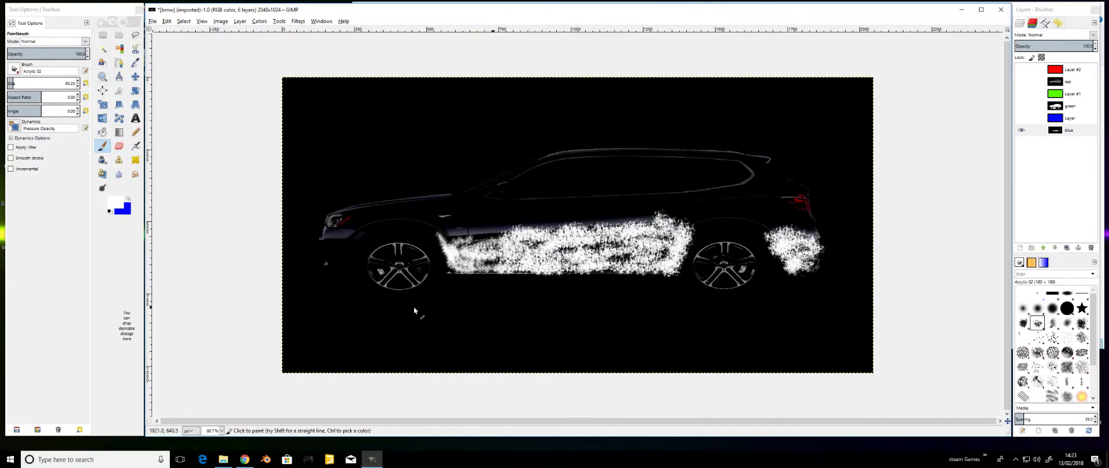
{"action": "mouse_move", "coordinate": [326, 239]}
{"action": "left_mouse_down"}
{"action": "mouse_move", "coordinate": [324, 269]}
{"action": "mouse_move", "coordinate": [341, 271]}
{"action": "mouse_move", "coordinate": [349, 242]}
{"action": "mouse_move", "coordinate": [346, 274]}
{"action": "mouse_move", "coordinate": [334, 258]}
{"action": "mouse_move", "coordinate": [352, 266]}
{"action": "left_mouse_up"}
Paint white arcs around both wheel arches with the Hardness 025 brush and dab the wing mirror with Acrylic 02.
{"action": "left_click", "coordinate": [1025, 309]}
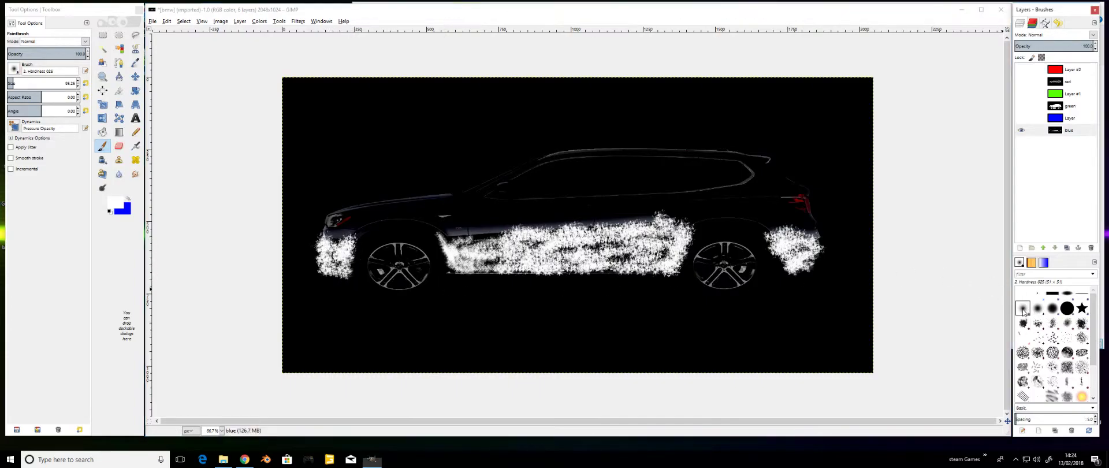
{"action": "mouse_move", "coordinate": [698, 235]}
{"action": "left_mouse_down"}
{"action": "mouse_move", "coordinate": [737, 231]}
{"action": "mouse_move", "coordinate": [775, 253]}
{"action": "mouse_move", "coordinate": [756, 246]}
{"action": "mouse_move", "coordinate": [769, 264]}
{"action": "mouse_move", "coordinate": [729, 237]}
{"action": "mouse_move", "coordinate": [701, 236]}
{"action": "mouse_move", "coordinate": [674, 280]}
{"action": "left_mouse_up"}
{"action": "mouse_move", "coordinate": [370, 238]}
{"action": "left_mouse_down"}
{"action": "mouse_move", "coordinate": [346, 272]}
{"action": "mouse_move", "coordinate": [372, 241]}
{"action": "mouse_move", "coordinate": [413, 231]}
{"action": "mouse_move", "coordinate": [441, 266]}
{"action": "left_mouse_up"}
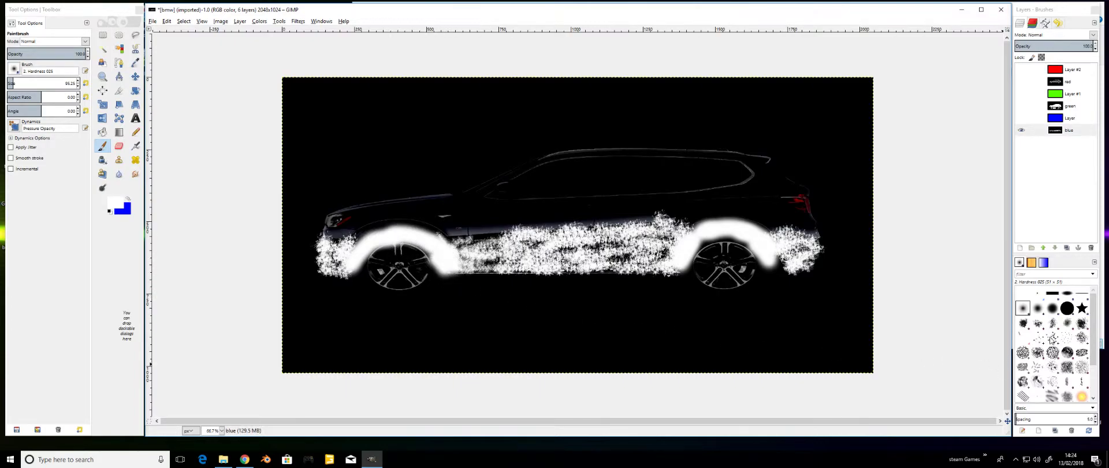
{"action": "left_click", "coordinate": [1038, 324]}
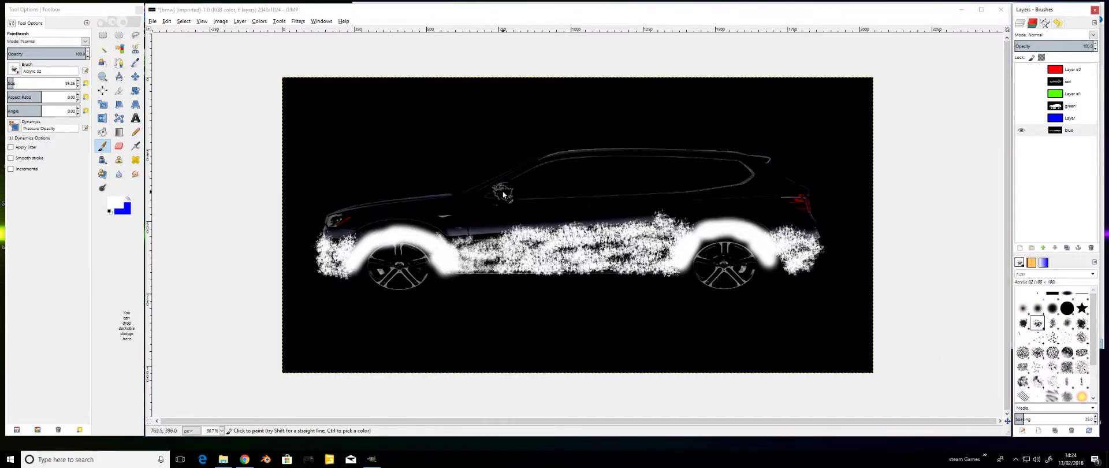
{"action": "left_click", "coordinate": [500, 189]}
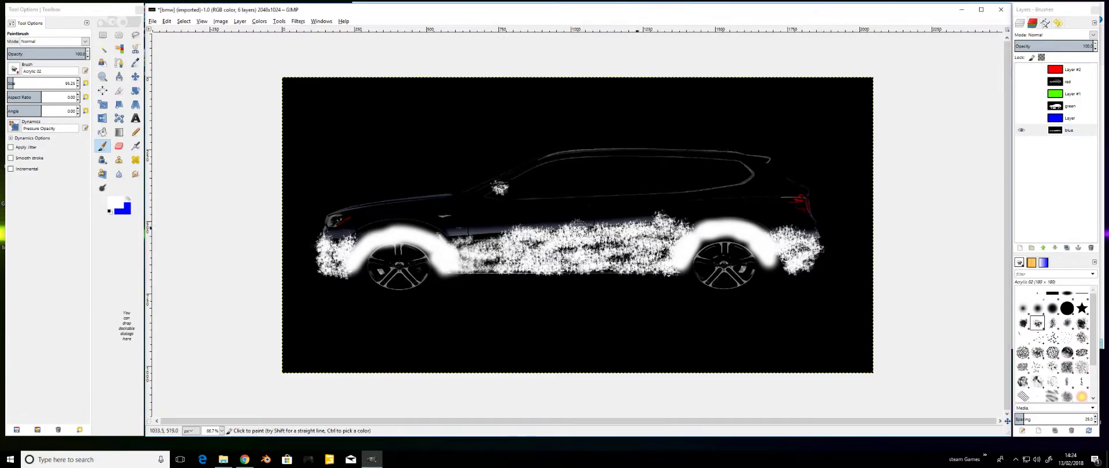
Handwrite "Dirty" in white across the car doors using a smaller Hardness 025 brush.
{"action": "left_click", "coordinate": [1024, 308]}
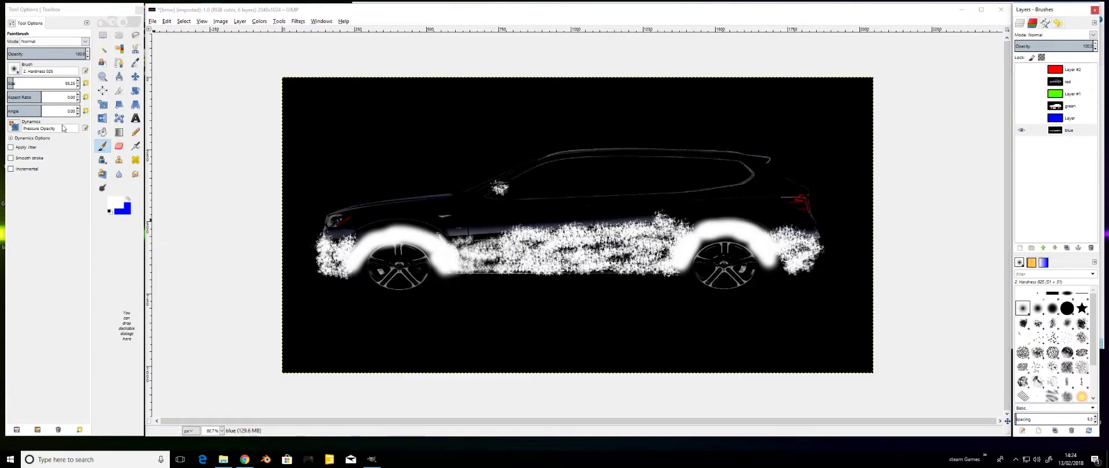
{"action": "left_click_drag", "start_coordinate": [15, 84], "coordinate": [13, 83]}
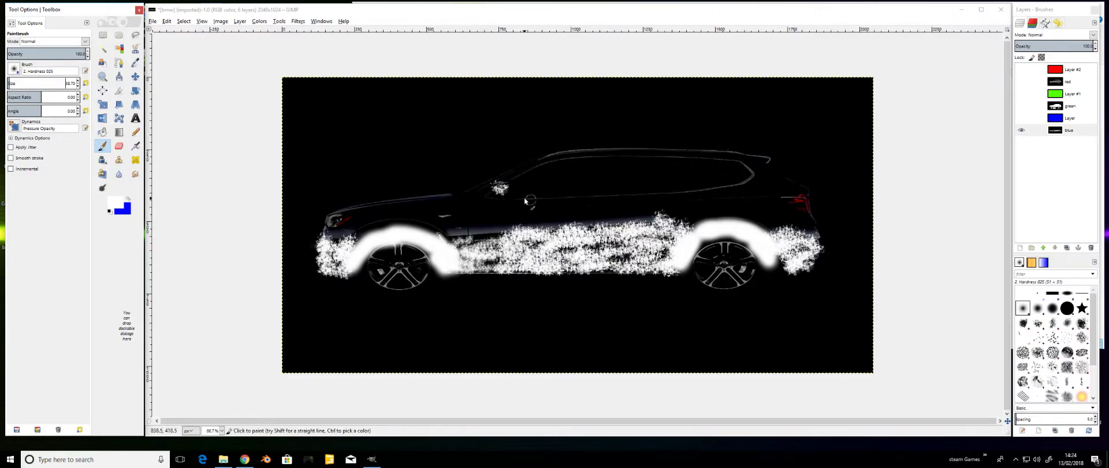
{"action": "mouse_move", "coordinate": [524, 203]}
{"action": "left_mouse_down"}
{"action": "mouse_move", "coordinate": [525, 203]}
{"action": "mouse_move", "coordinate": [538, 205]}
{"action": "mouse_move", "coordinate": [546, 215]}
{"action": "mouse_move", "coordinate": [521, 229]}
{"action": "left_mouse_up"}
{"action": "mouse_move", "coordinate": [562, 202]}
{"action": "left_mouse_down"}
{"action": "mouse_move", "coordinate": [555, 226]}
{"action": "mouse_move", "coordinate": [576, 227]}
{"action": "mouse_move", "coordinate": [587, 207]}
{"action": "mouse_move", "coordinate": [617, 221]}
{"action": "mouse_move", "coordinate": [633, 222]}
{"action": "mouse_move", "coordinate": [628, 205]}
{"action": "mouse_move", "coordinate": [656, 211]}
{"action": "mouse_move", "coordinate": [640, 219]}
{"action": "left_mouse_up"}
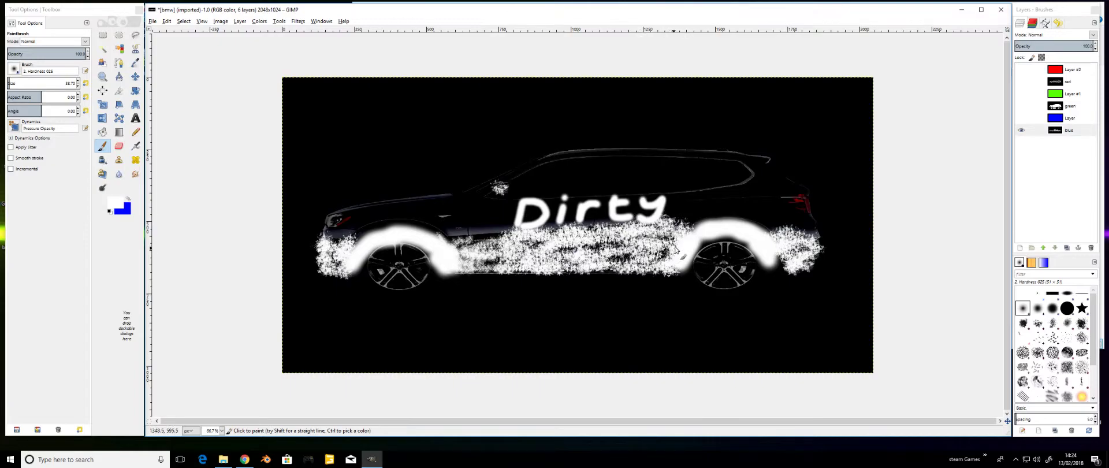
Show the solid blue layer above the blue texture and set its blending mode to Multiply.
{"action": "left_click", "coordinate": [1069, 118]}
{"action": "left_click", "coordinate": [1022, 118]}
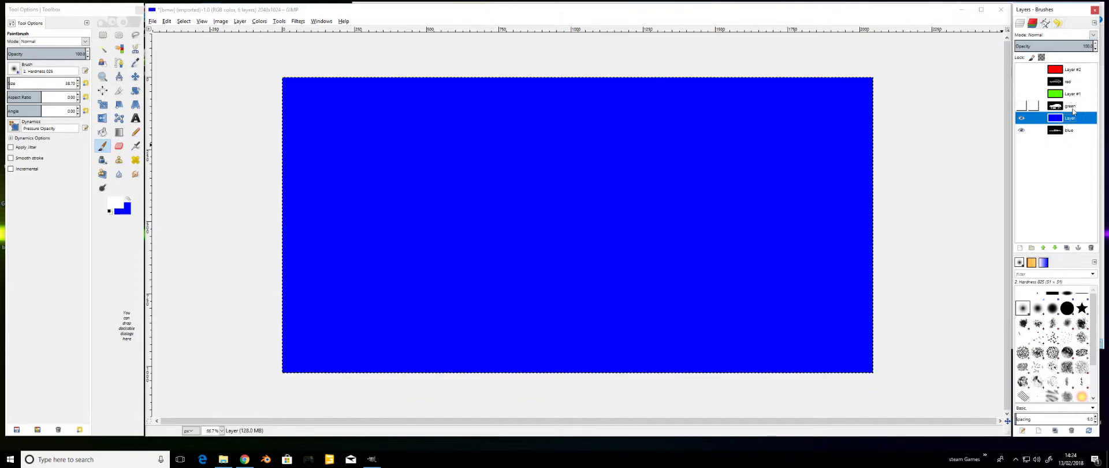
{"action": "left_click", "coordinate": [1093, 35]}
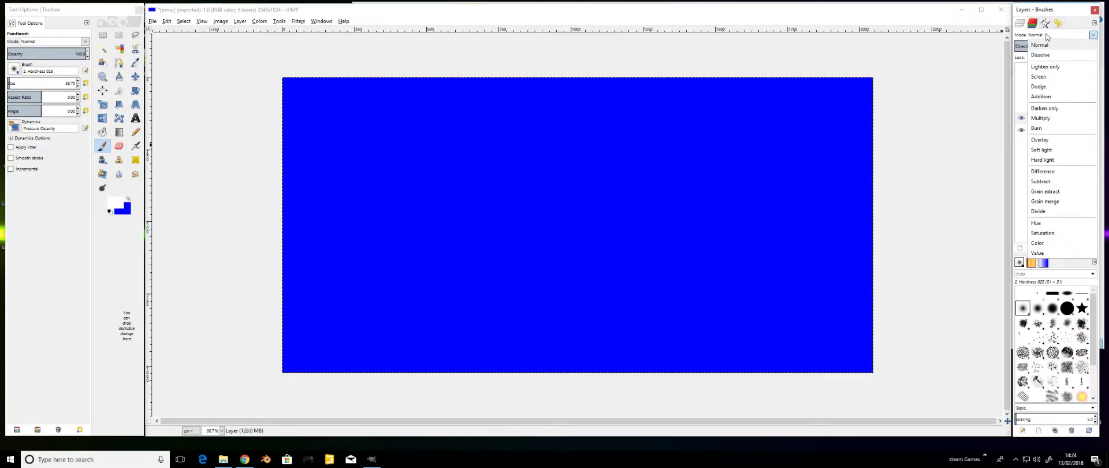
{"action": "left_click", "coordinate": [1040, 118]}
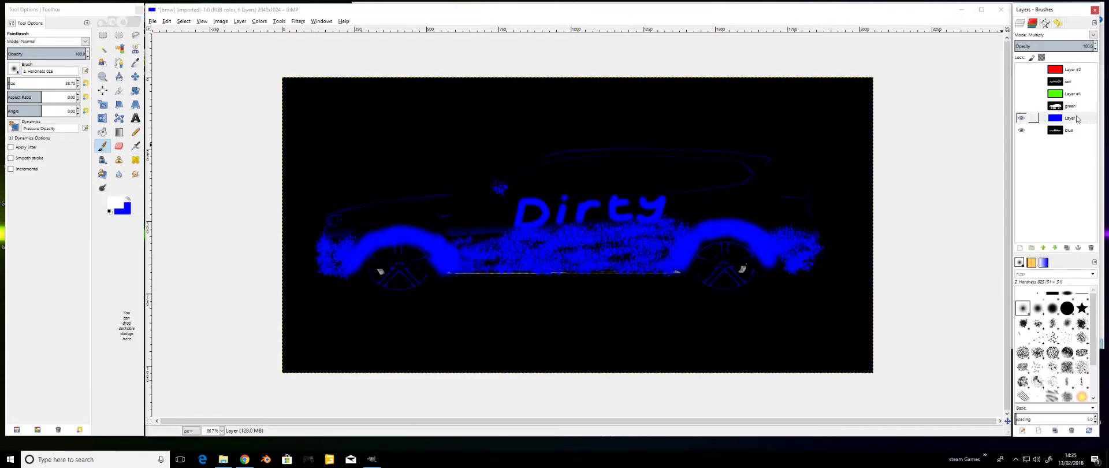
Merge the solid blue layer down into the blue texture layer and hide the merged layer.
{"action": "left_click", "coordinate": [1078, 119]}
{"action": "right_click", "coordinate": [1081, 120]}
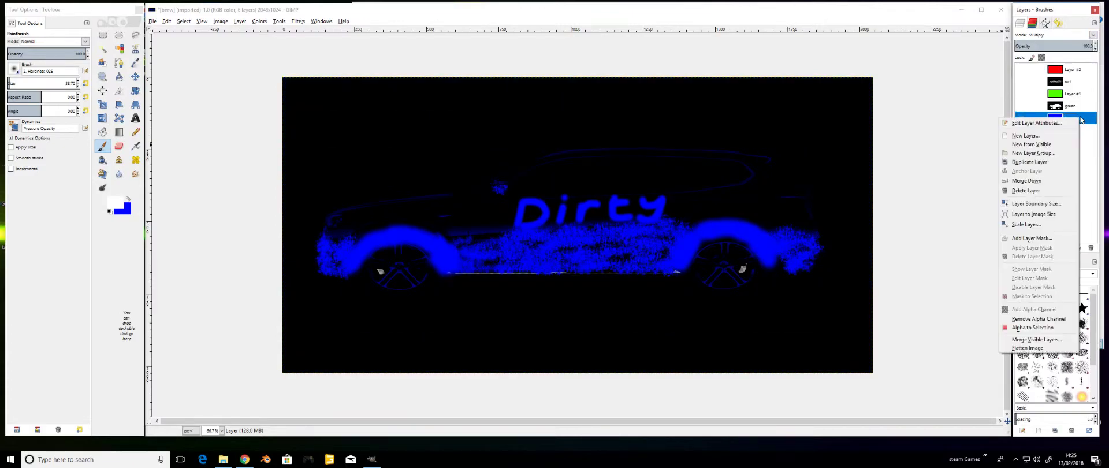
{"action": "left_click", "coordinate": [1034, 180]}
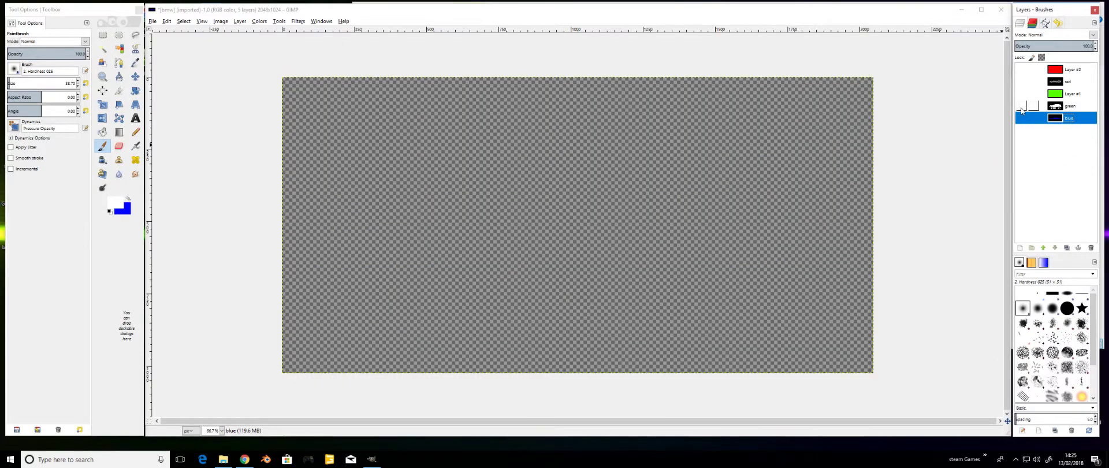
Show the green texture and Layer #1, and set Layer #1's blending mode to Multiply.
{"action": "left_click", "coordinate": [1021, 106]}
{"action": "left_click", "coordinate": [1021, 93]}
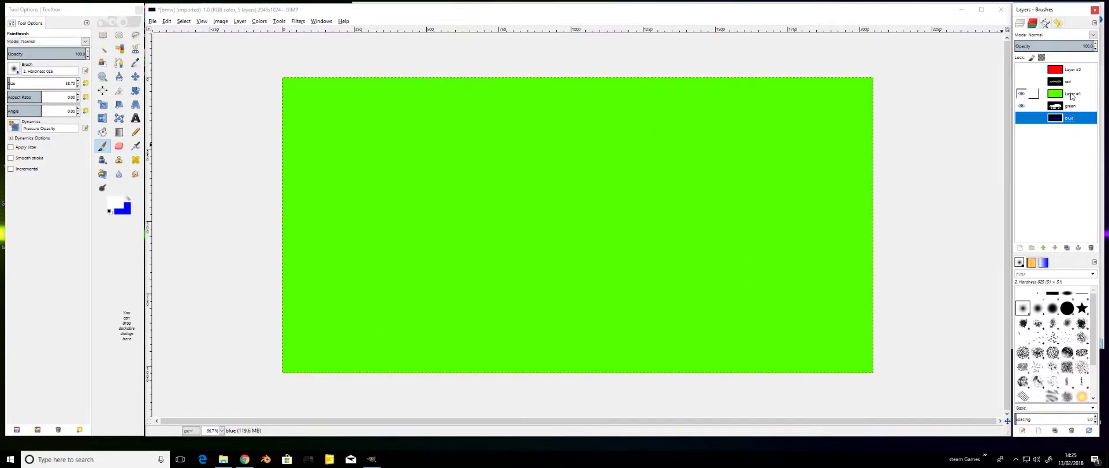
{"action": "left_click", "coordinate": [1071, 96]}
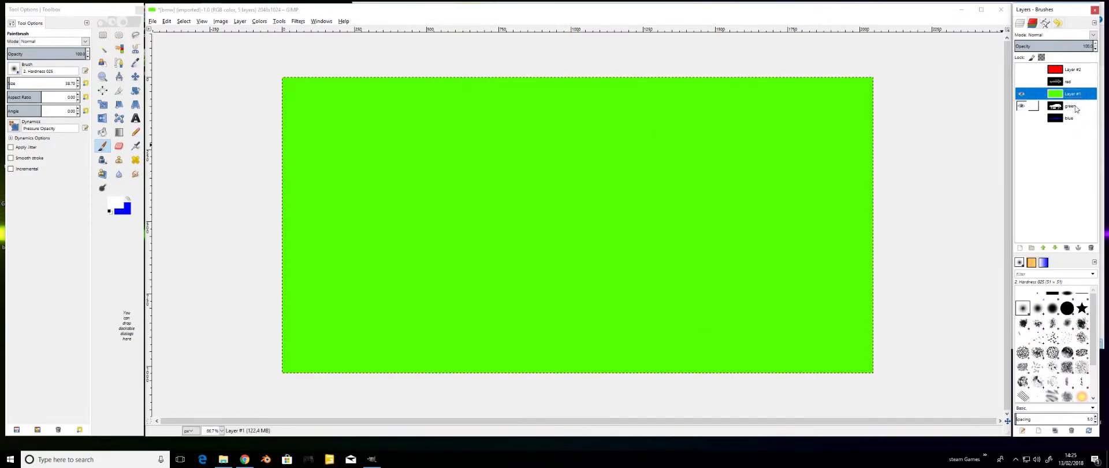
{"action": "left_click", "coordinate": [1094, 35]}
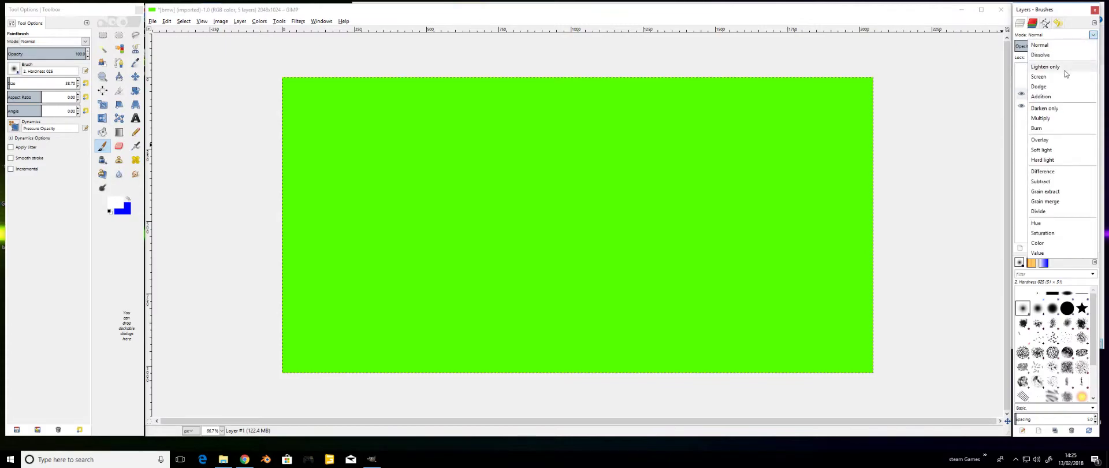
{"action": "left_click", "coordinate": [1046, 122]}
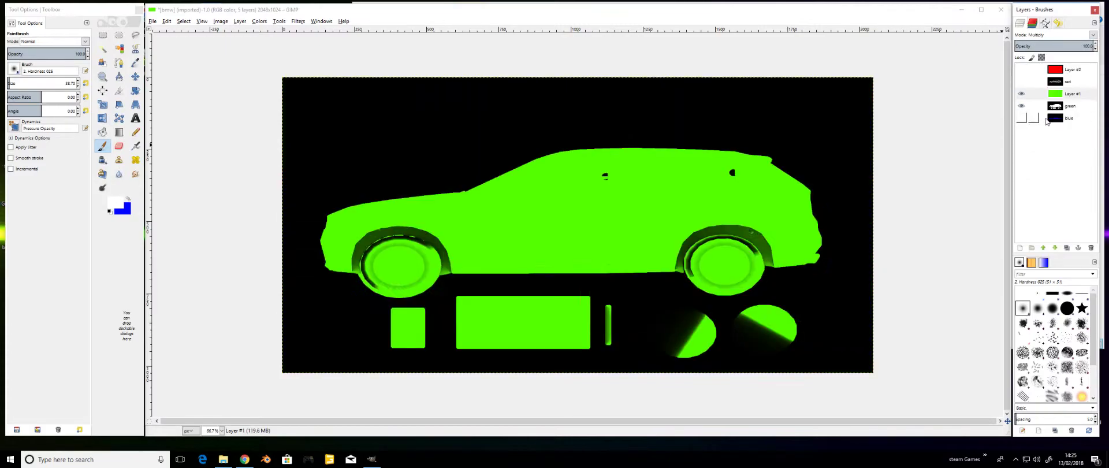
Merge Layer #1 down into the green texture layer and hide the merged layer.
{"action": "left_click", "coordinate": [1075, 97]}
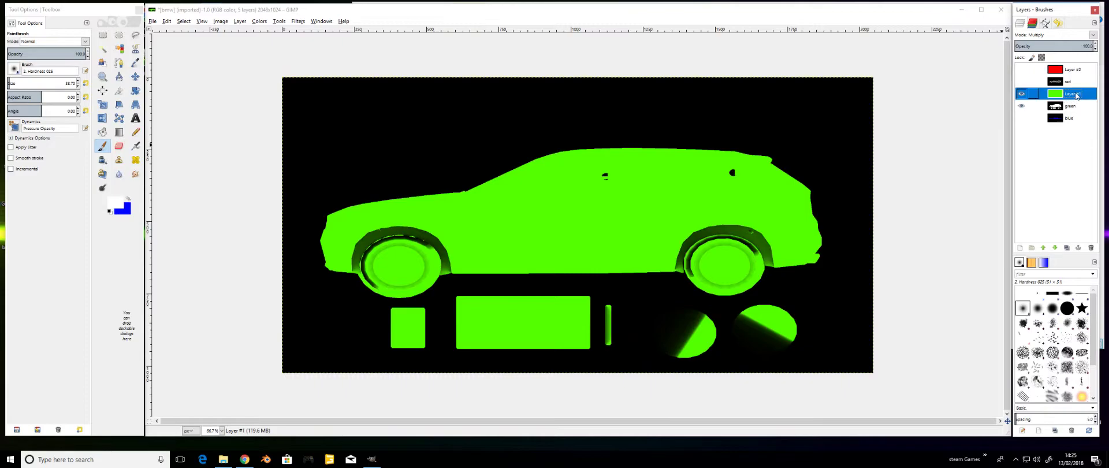
{"action": "right_click", "coordinate": [1076, 97]}
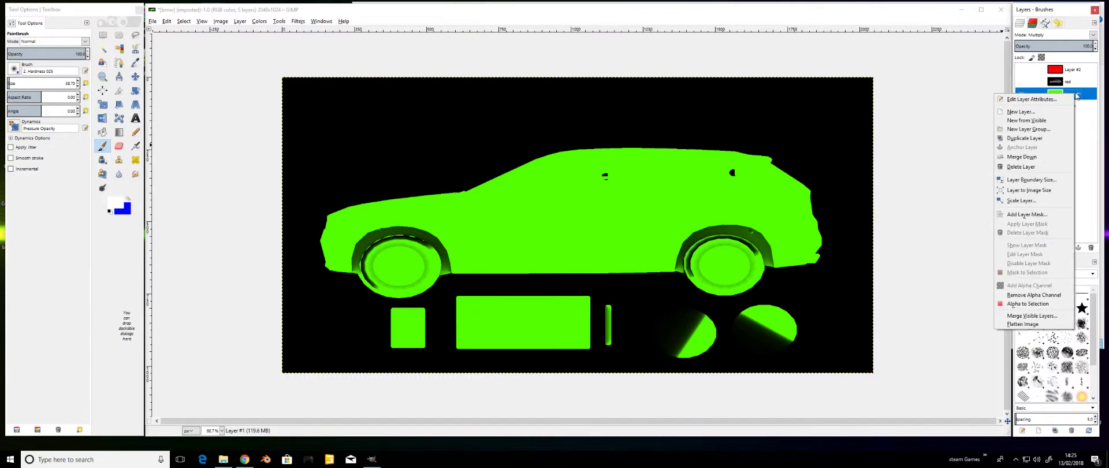
{"action": "left_click", "coordinate": [1033, 157]}
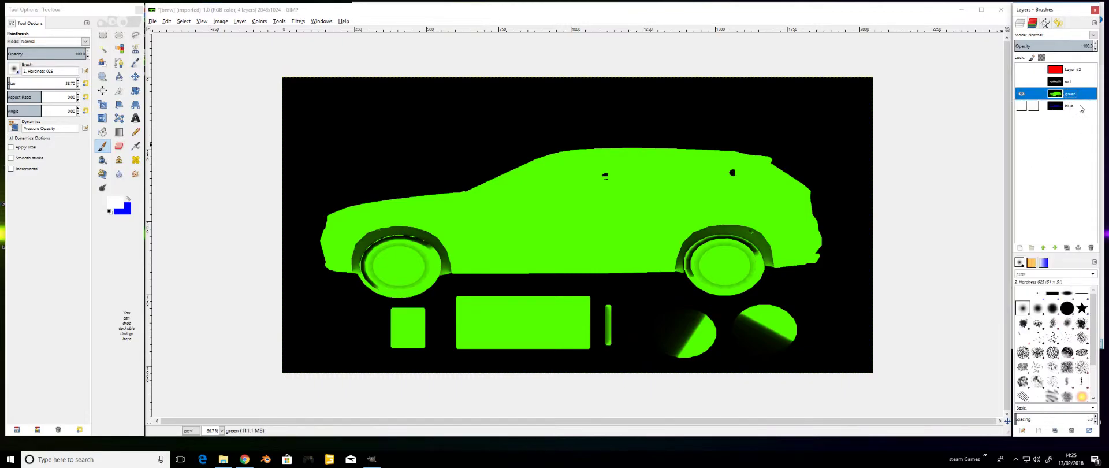
{"action": "left_click", "coordinate": [1021, 93]}
Show the red texture and Layer #2, set Layer #2's blending mode to Multiply and merge it down into the red texture layer.
{"action": "left_click", "coordinate": [1021, 81]}
{"action": "left_click", "coordinate": [1022, 70]}
{"action": "left_click", "coordinate": [1077, 70]}
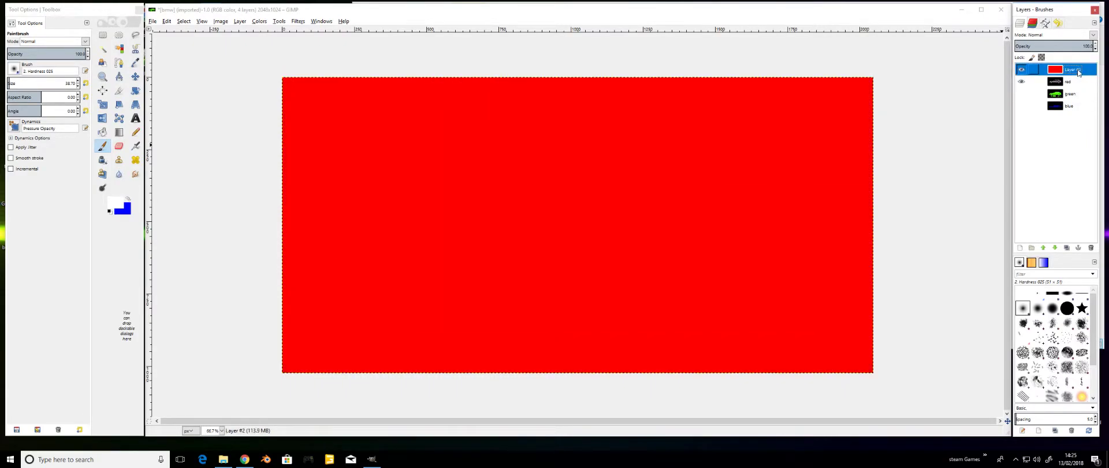
{"action": "left_click", "coordinate": [1093, 35]}
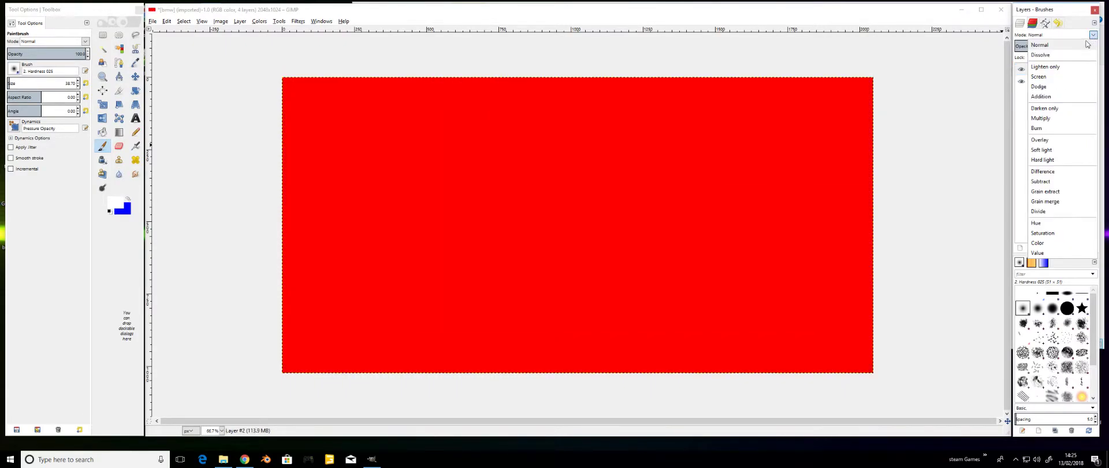
{"action": "left_click", "coordinate": [1055, 118]}
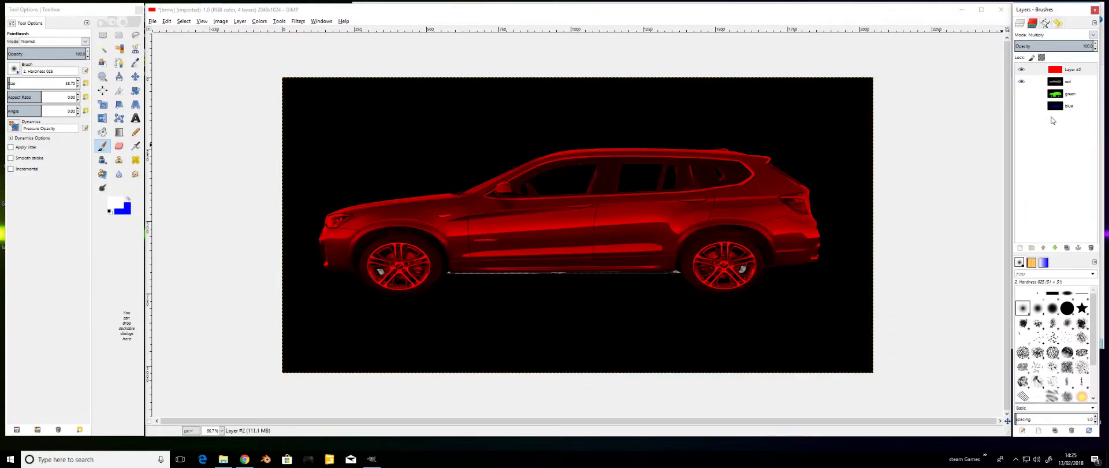
{"action": "right_click", "coordinate": [1078, 73]}
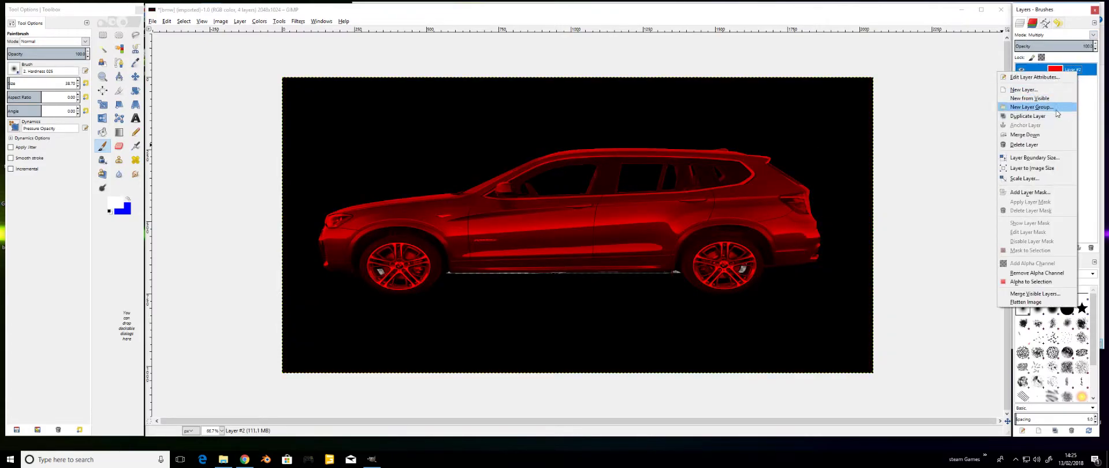
{"action": "left_click", "coordinate": [1038, 137]}
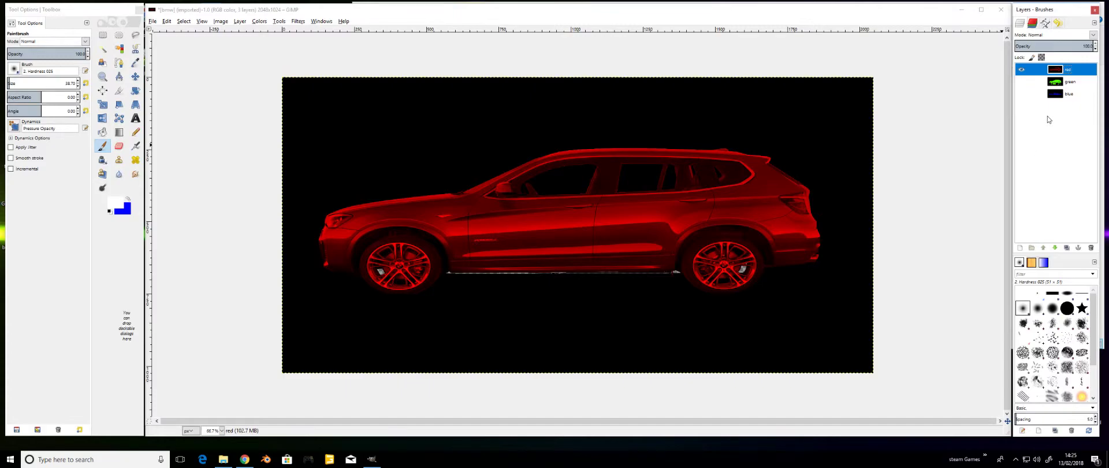
Show the green layer, set the red layer's blending mode to Addition and merge it down into the green layer.
{"action": "left_click", "coordinate": [1021, 82]}
{"action": "left_click", "coordinate": [1093, 34]}
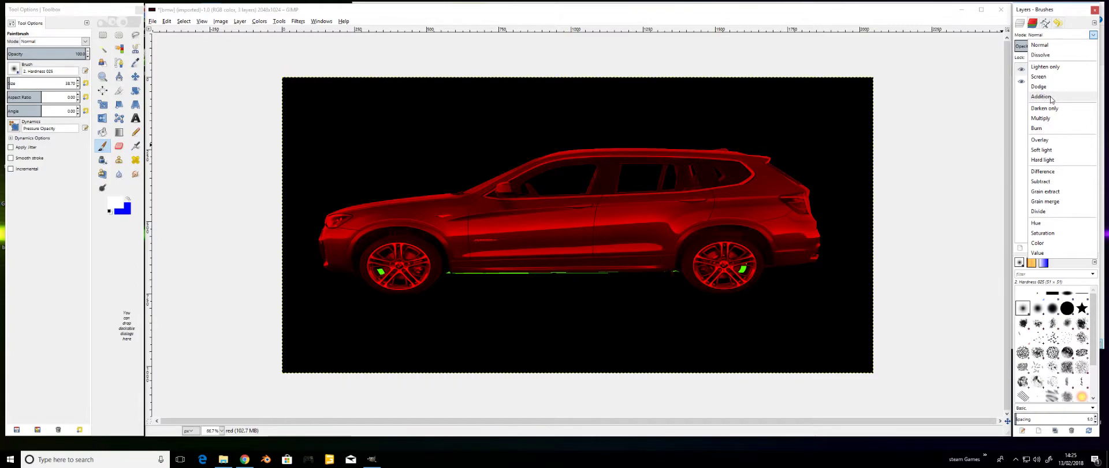
{"action": "left_click", "coordinate": [1050, 97]}
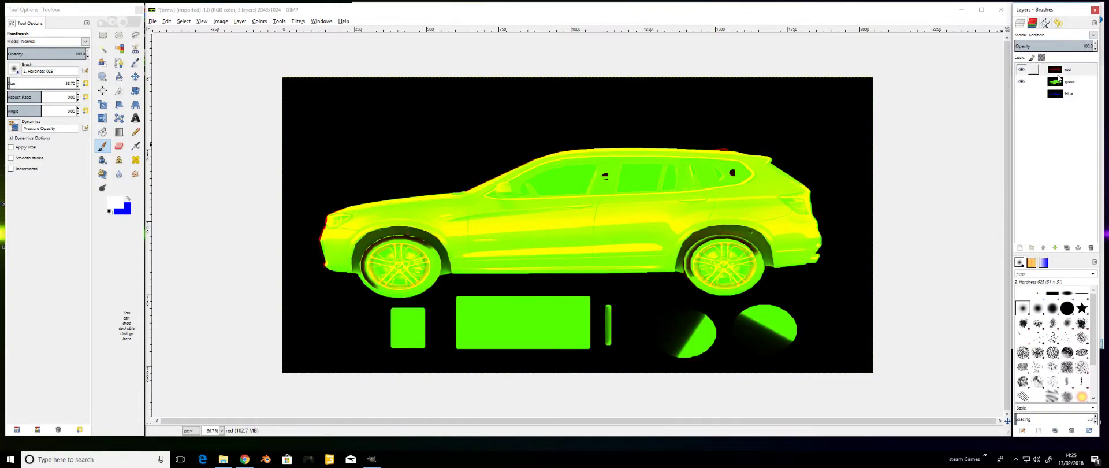
{"action": "left_click", "coordinate": [1073, 71]}
{"action": "right_click", "coordinate": [1073, 71]}
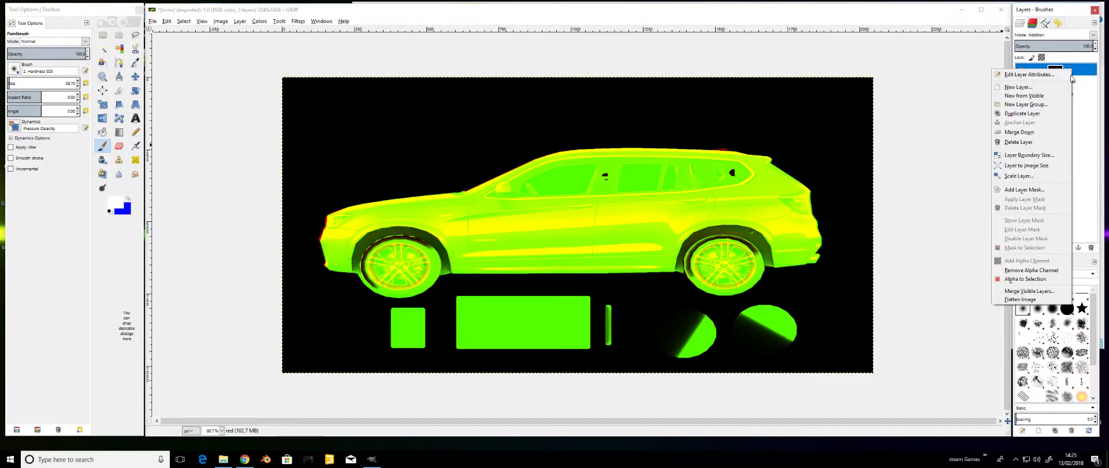
{"action": "left_click", "coordinate": [1044, 142]}
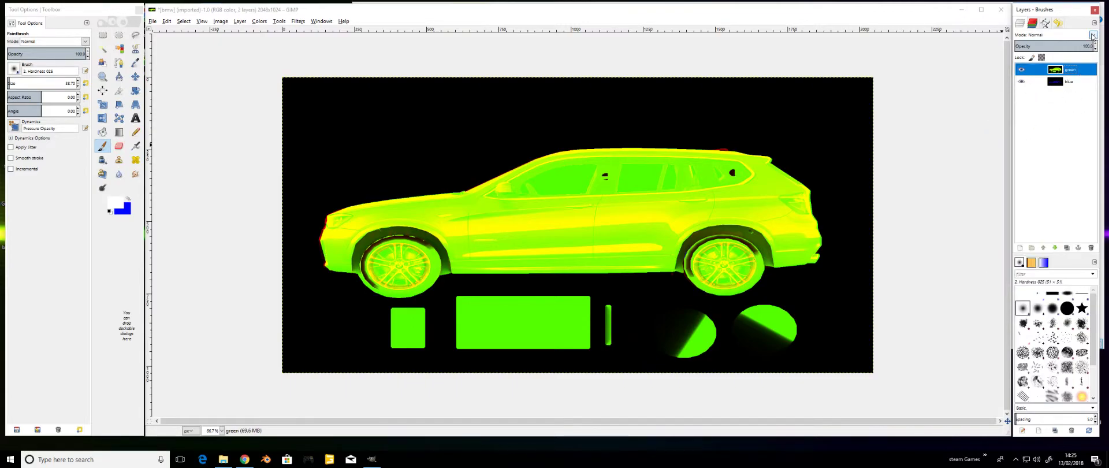
With the blue layer visible, set the combined green layer's blending mode to Addition and merge it down into the blue layer.
{"action": "left_click", "coordinate": [1092, 35]}
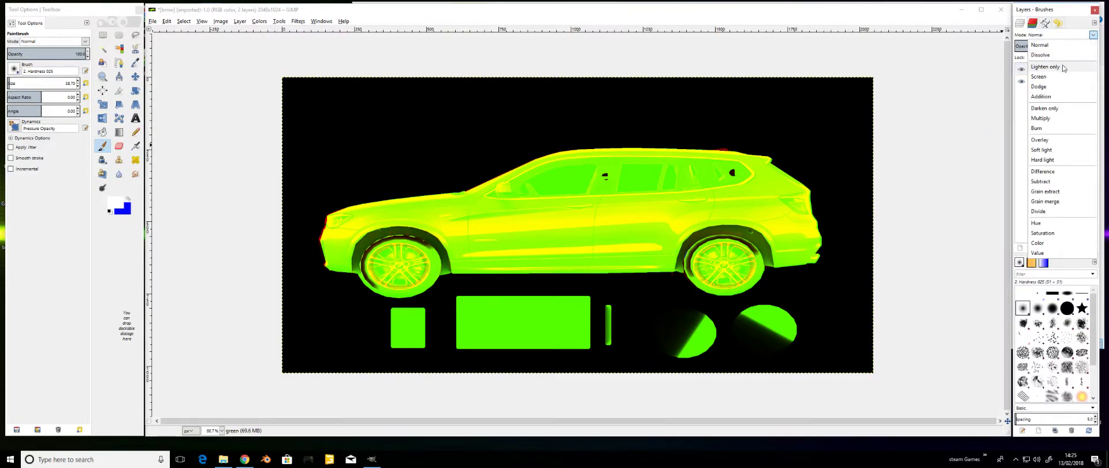
{"action": "left_click", "coordinate": [1044, 97]}
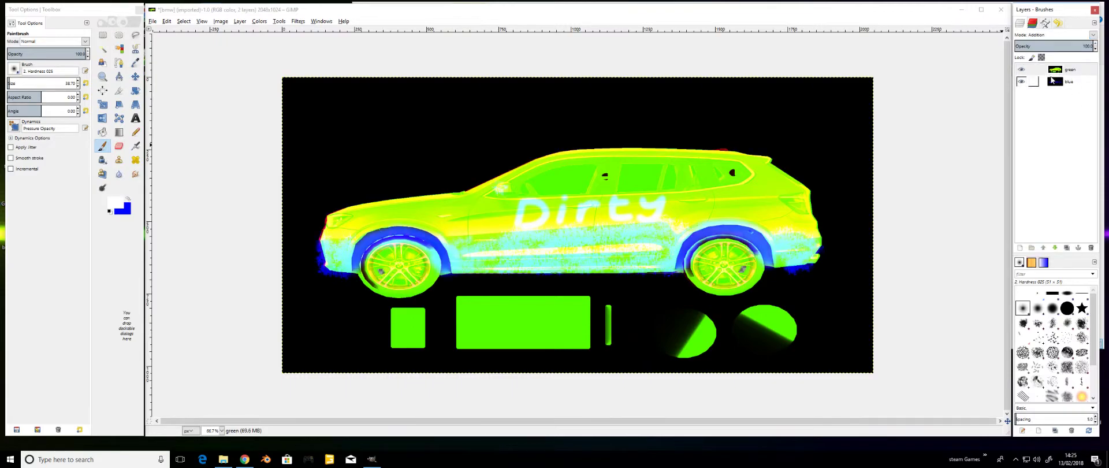
{"action": "right_click", "coordinate": [1075, 71]}
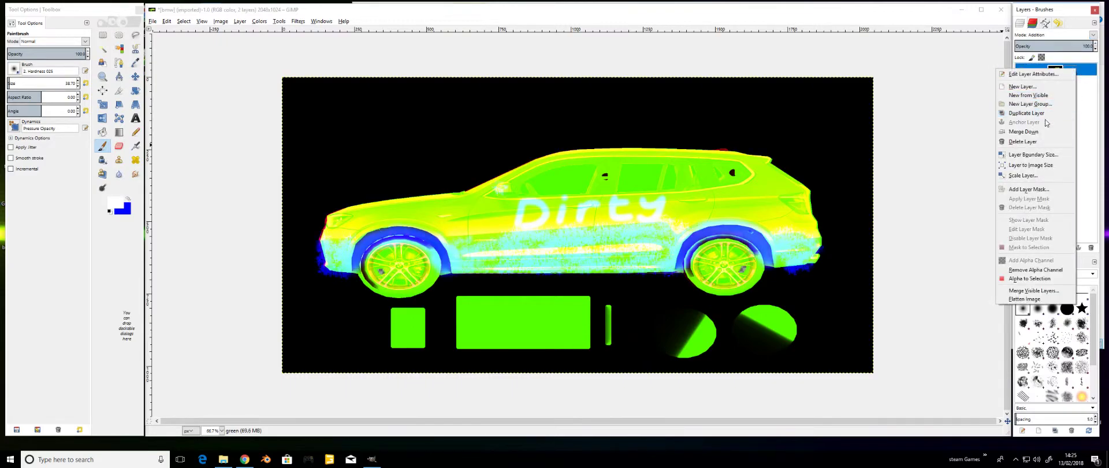
{"action": "left_click", "coordinate": [1038, 133]}
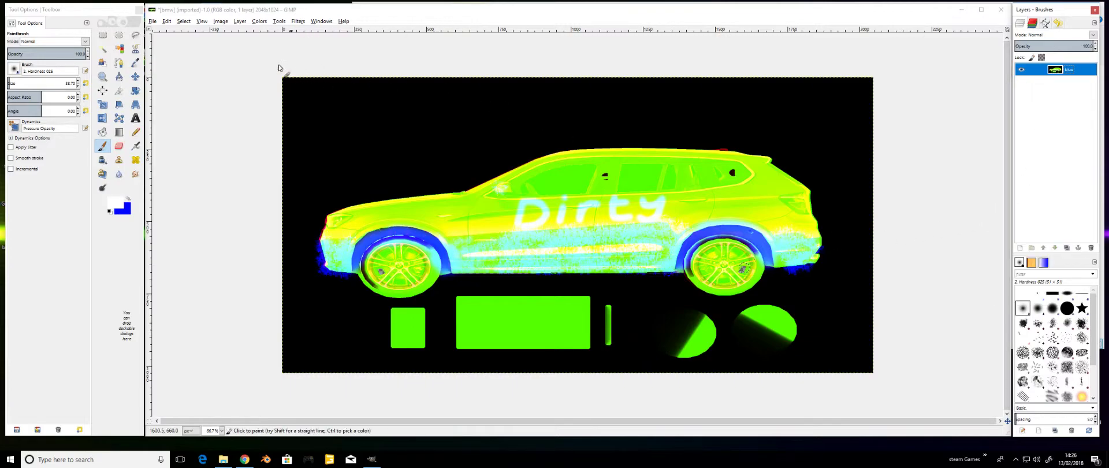
Export the combined image to the dirtTester folder as bmw_specular.dds with no compression and generated mipmaps.
{"action": "left_click", "coordinate": [152, 20]}
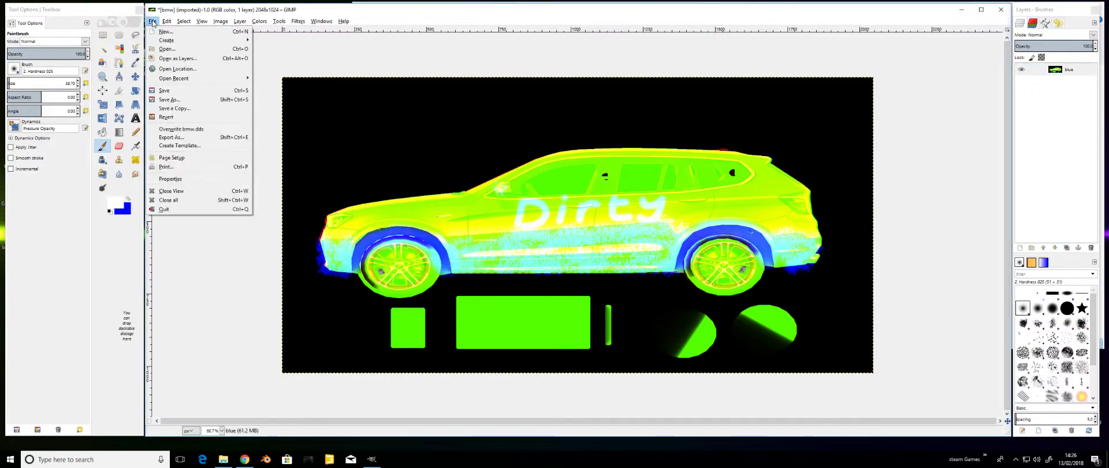
{"action": "left_click", "coordinate": [171, 137]}
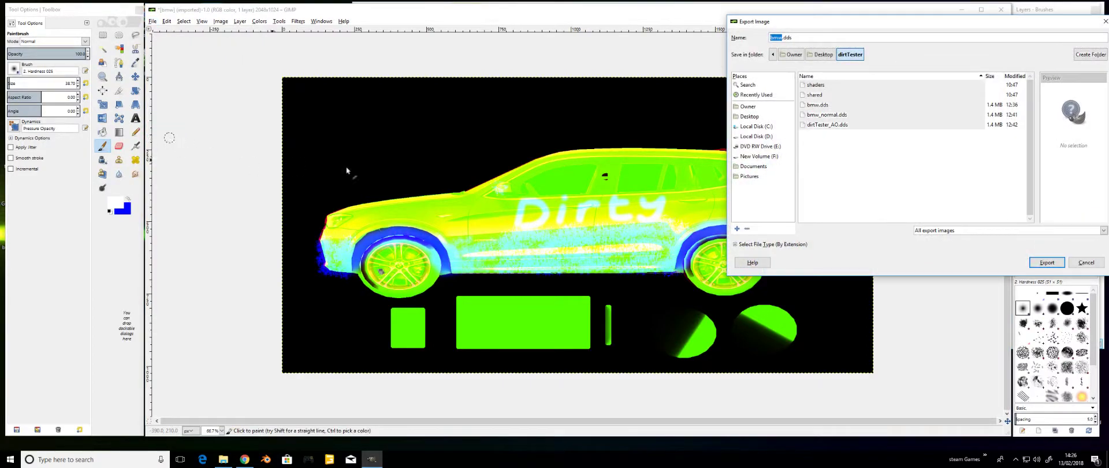
{"action": "key", "text": "Right"}
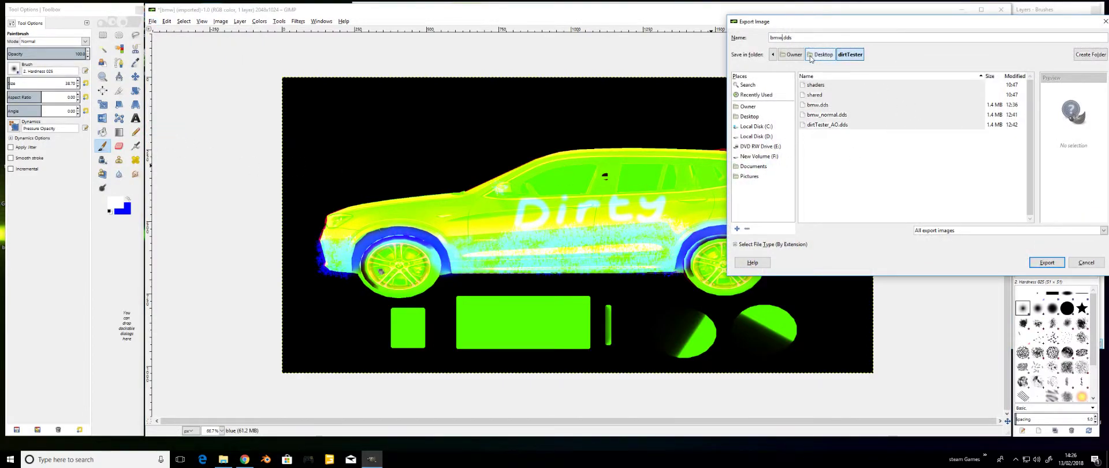
{"action": "type", "text": "_specular"}
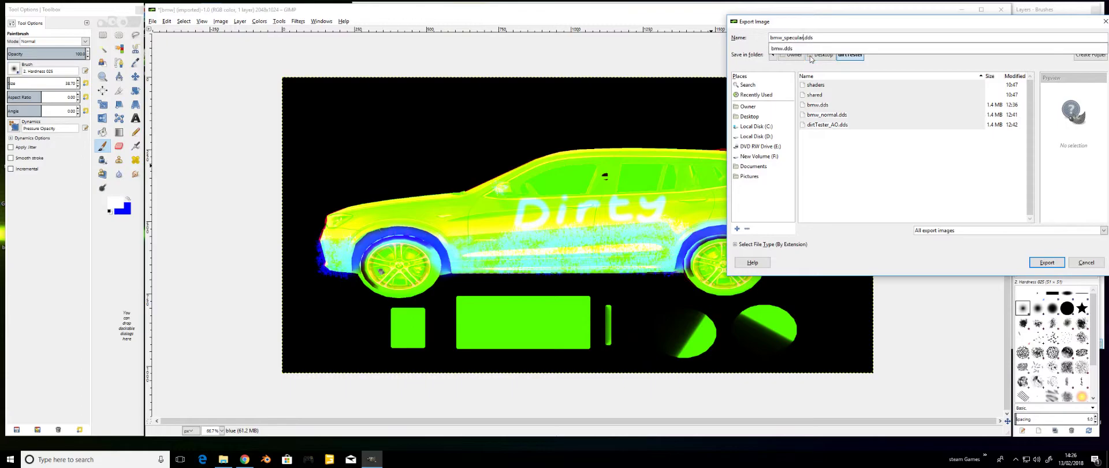
{"action": "key", "text": "Return"}
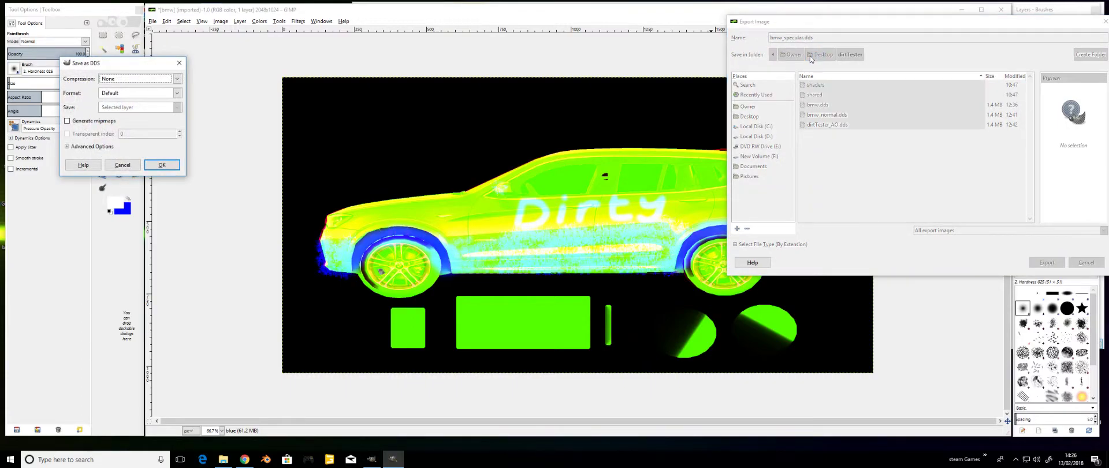
{"action": "left_click", "coordinate": [67, 121]}
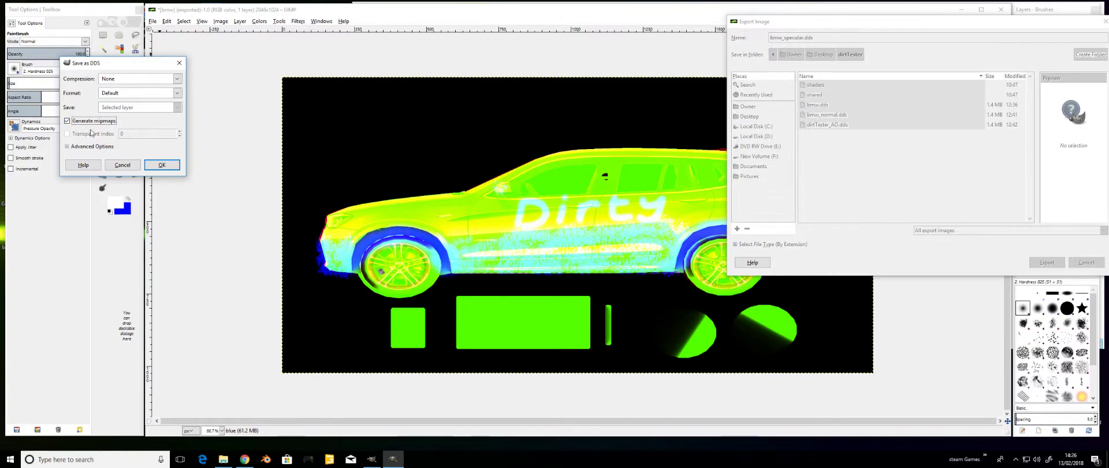
{"action": "left_click", "coordinate": [162, 164]}
Close the image without saving its changes and close the image editor.
{"action": "left_click", "coordinate": [1001, 9]}
{"action": "left_click", "coordinate": [589, 281]}
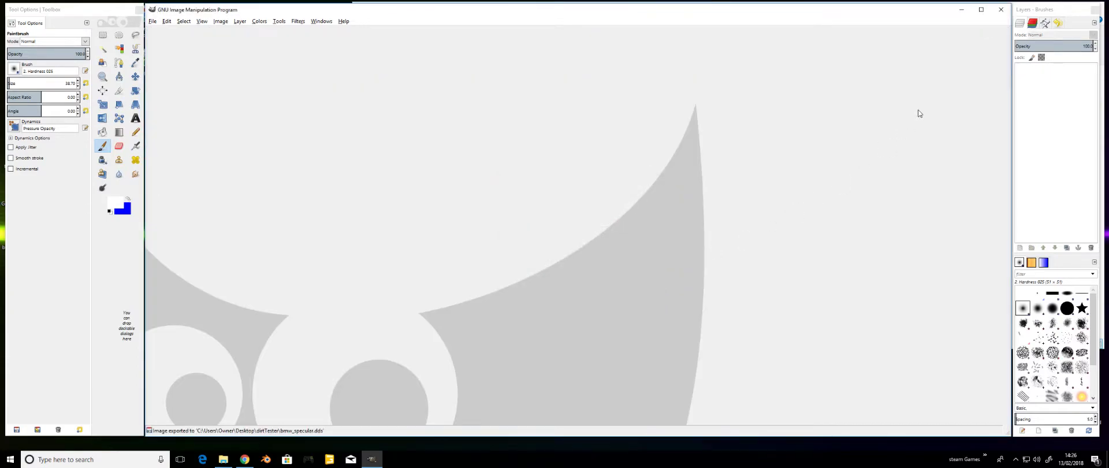
{"action": "left_click", "coordinate": [1001, 9]}
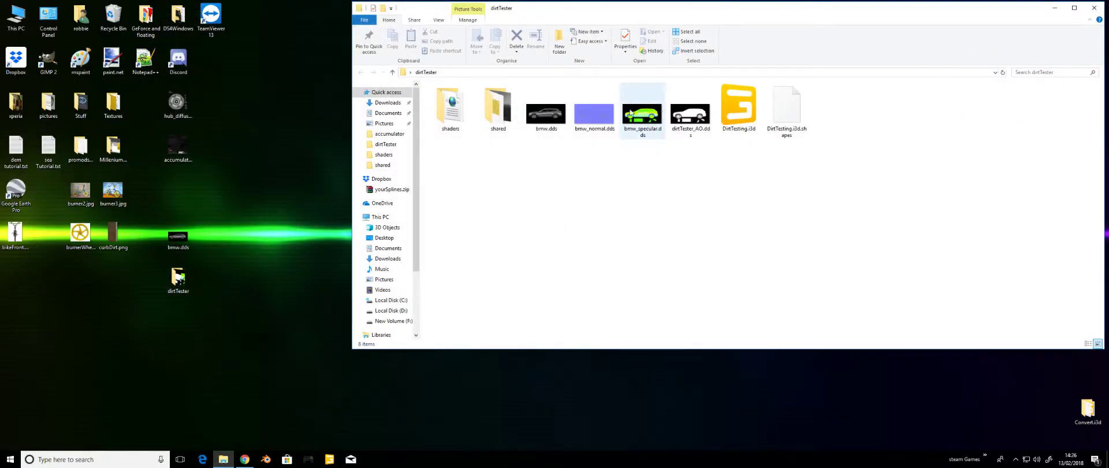
Open DirtTesting.i3d from the dirtTester folder in GIANTS Editor.
{"action": "left_click", "coordinate": [739, 113]}
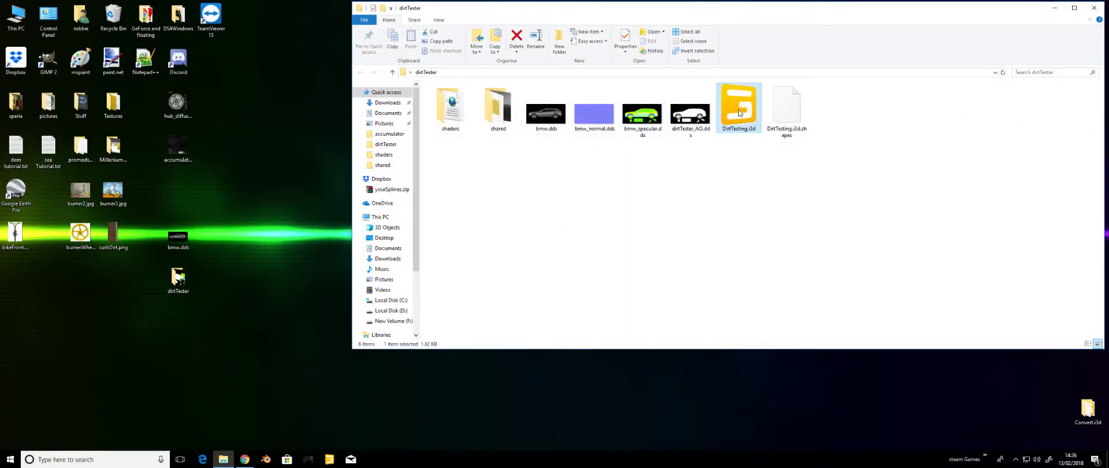
{"action": "double_click", "coordinate": [738, 113]}
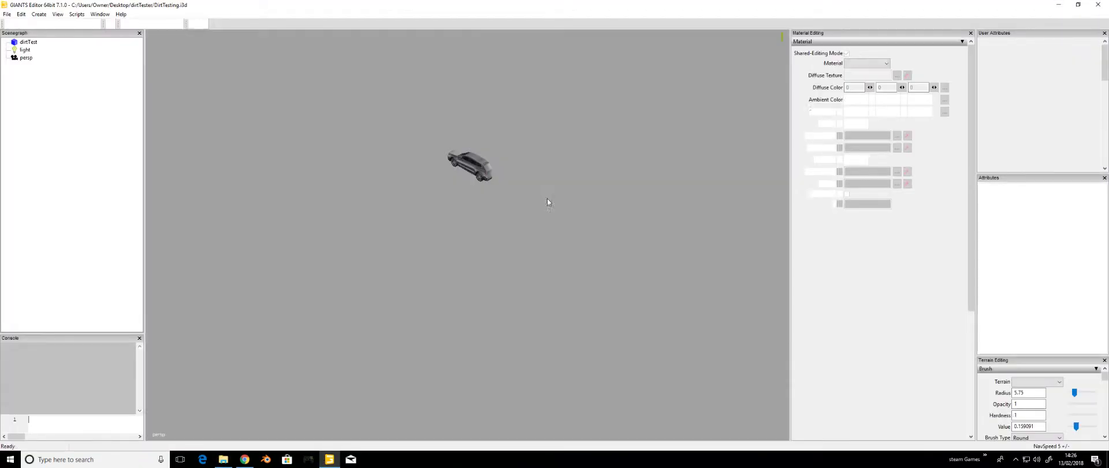
{"action": "left_click_drag", "start_coordinate": [520, 234], "coordinate": [572, 208]}
Select the dirtTest model and assign bmw_normal.dds as its material's normal texture.
{"action": "left_click", "coordinate": [23, 44]}
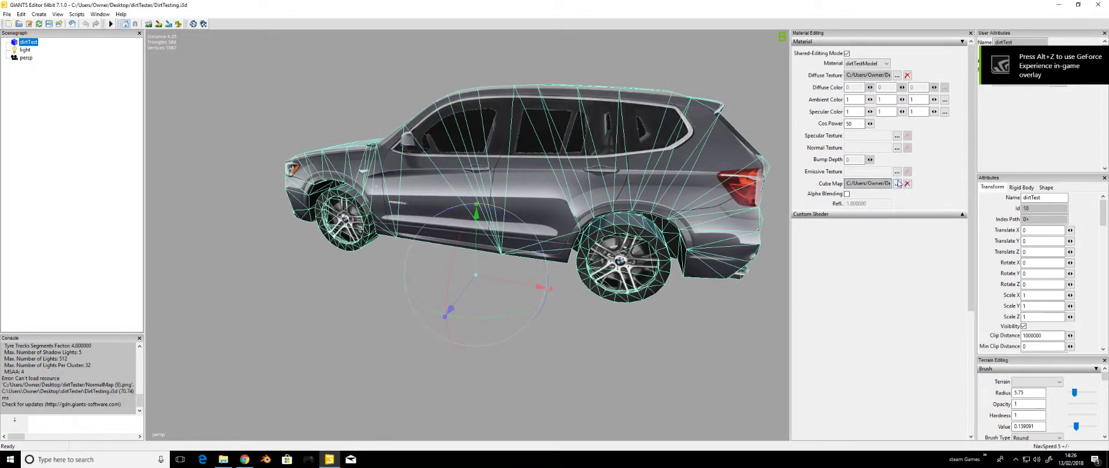
{"action": "left_click", "coordinate": [897, 148]}
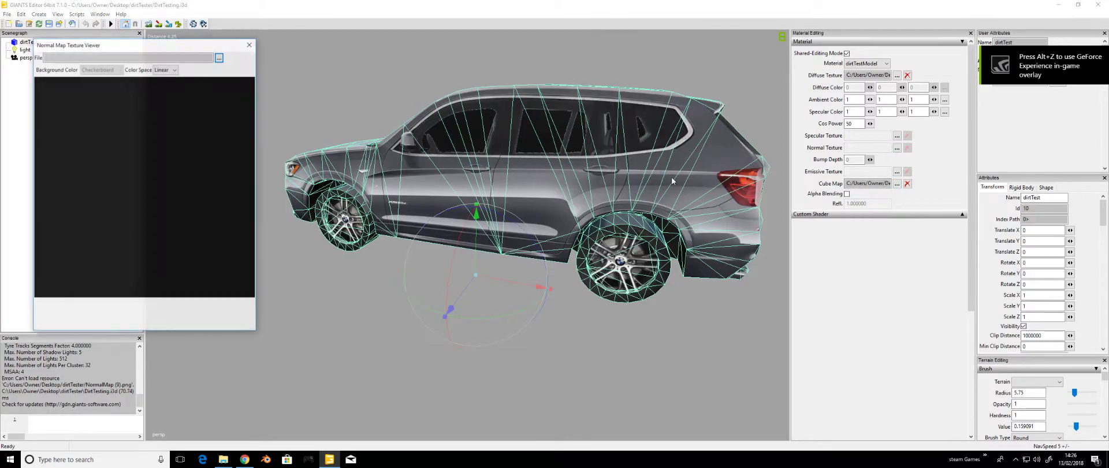
{"action": "double_click", "coordinate": [281, 127]}
{"action": "left_click", "coordinate": [250, 44]}
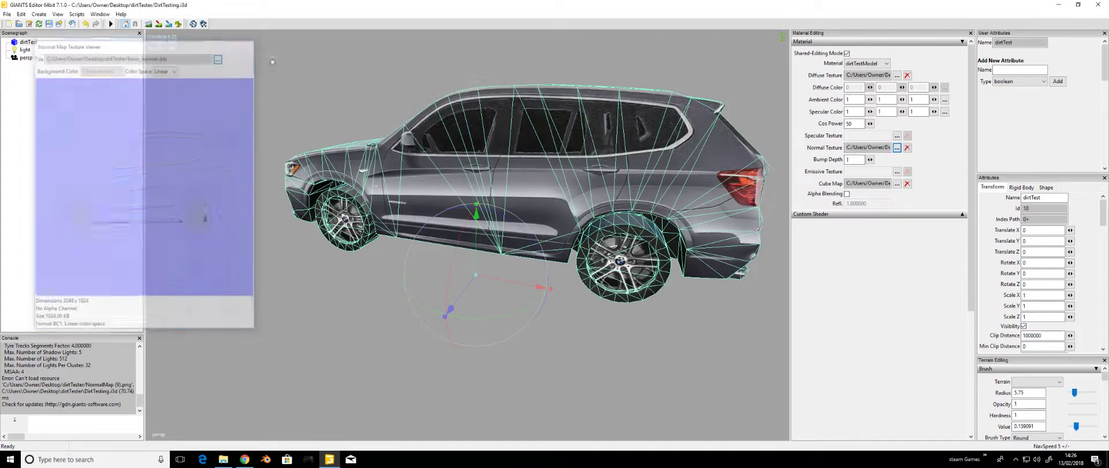
Assign bmw_specular.dds as the specular texture of the dirtTest model's material.
{"action": "left_click", "coordinate": [897, 135]}
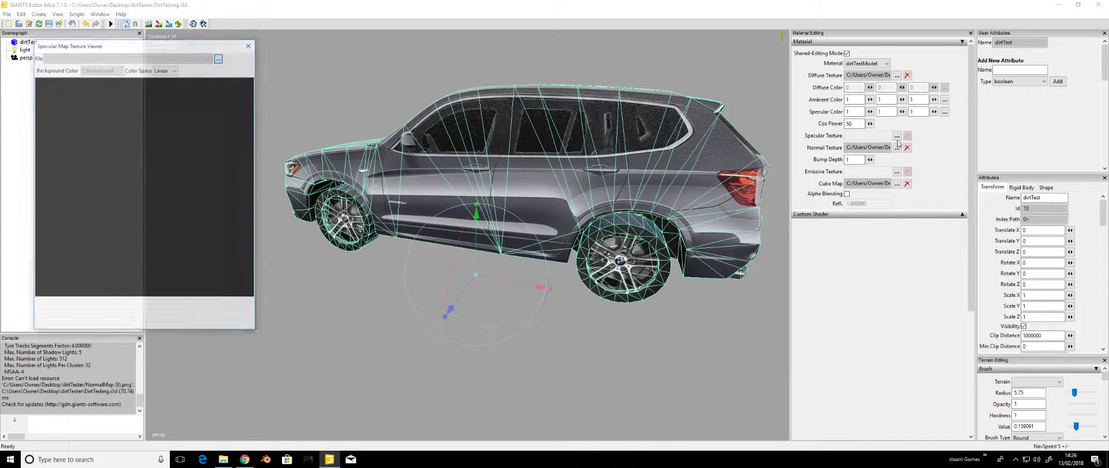
{"action": "left_click", "coordinate": [219, 58]}
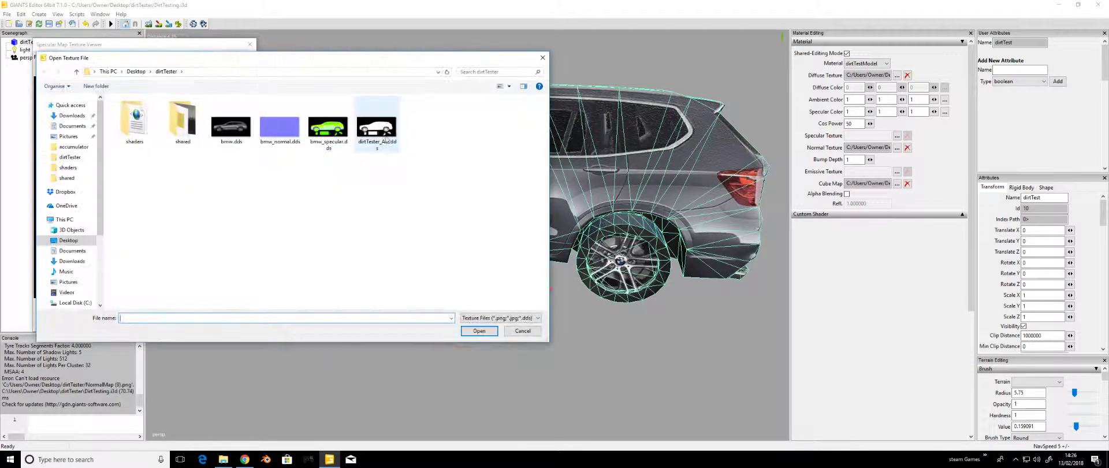
{"action": "double_click", "coordinate": [341, 127]}
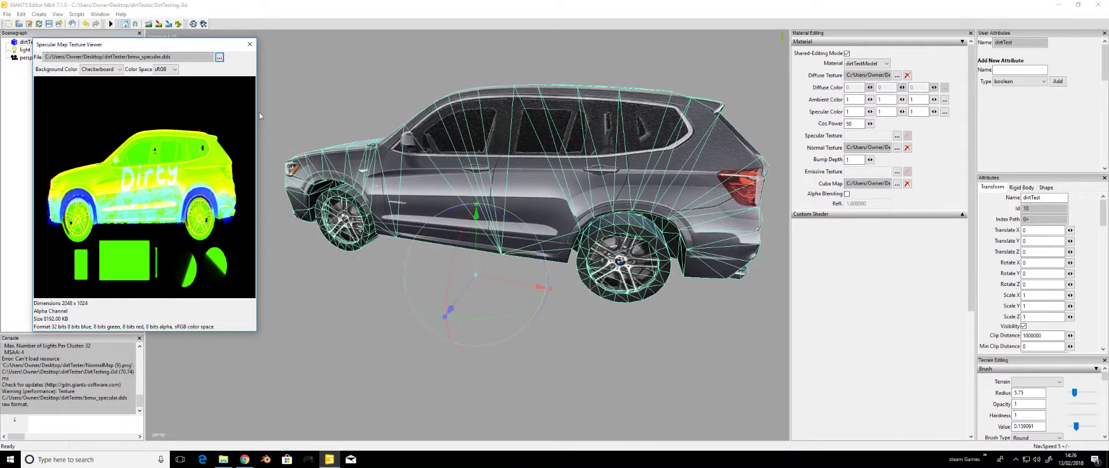
{"action": "left_click", "coordinate": [250, 44]}
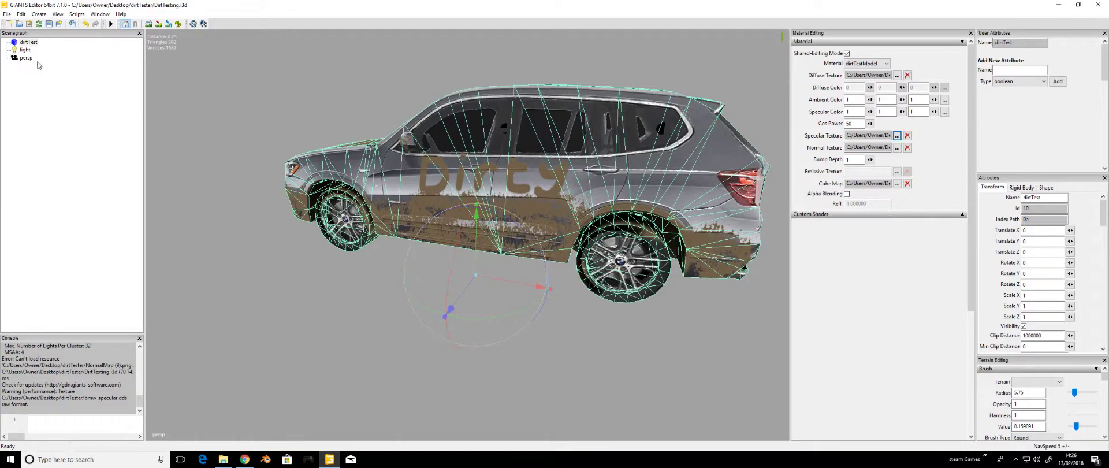
Select the persp camera and examine the dirt and specular effect along the car's doors, wheel arches and front end.
{"action": "left_click", "coordinate": [26, 58]}
{"action": "scroll", "coordinate": [347, 226], "scroll_direction": "up", "scroll_amount": 10}
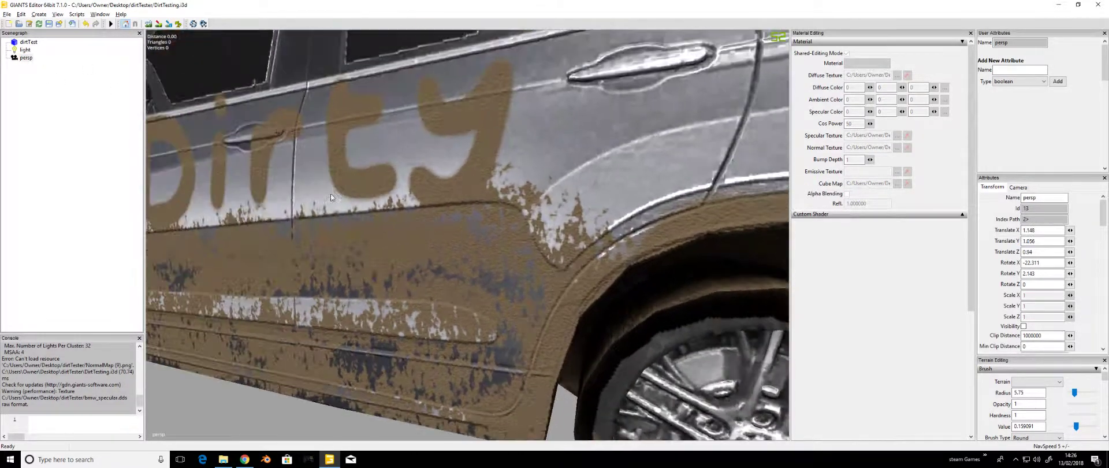
{"action": "left_click_drag", "start_coordinate": [331, 197], "coordinate": [423, 215]}
{"action": "scroll", "coordinate": [427, 212], "scroll_direction": "down", "scroll_amount": 8}
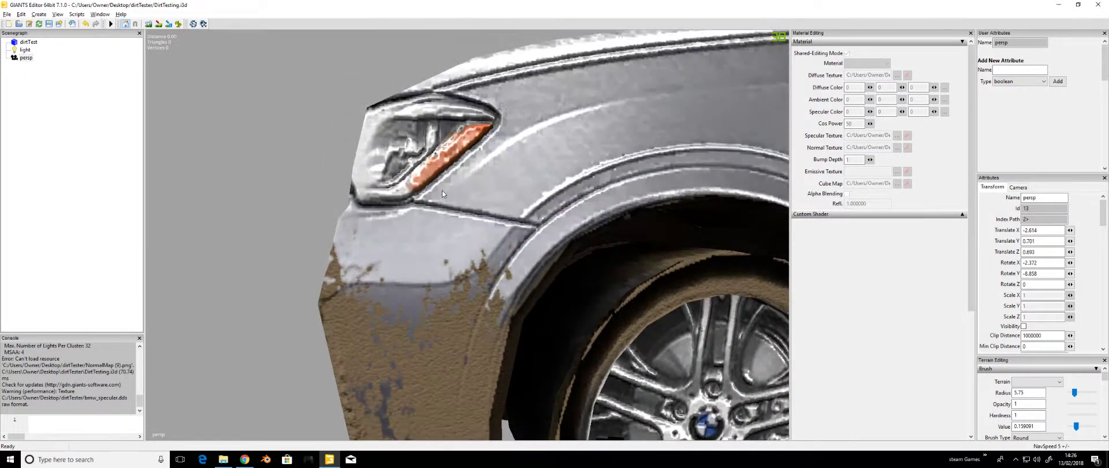
{"action": "key", "text": "d"}
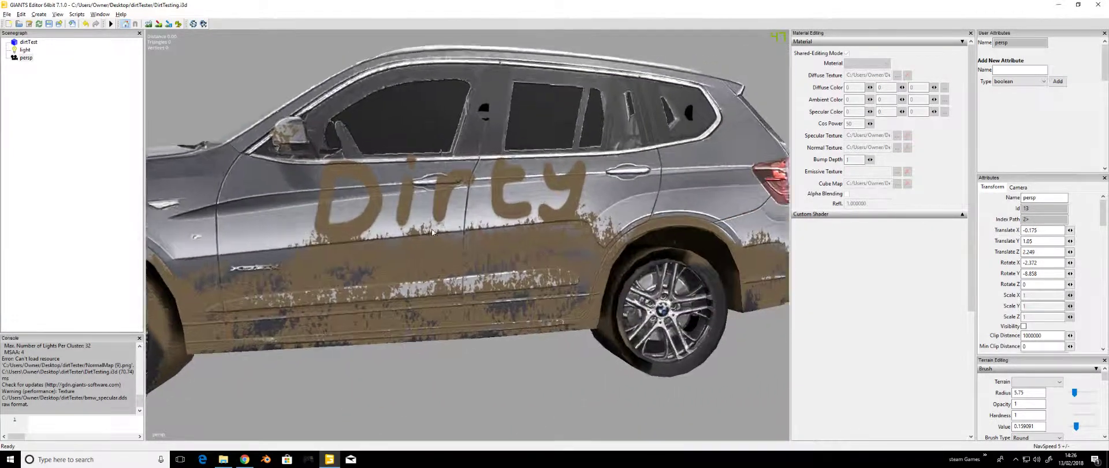